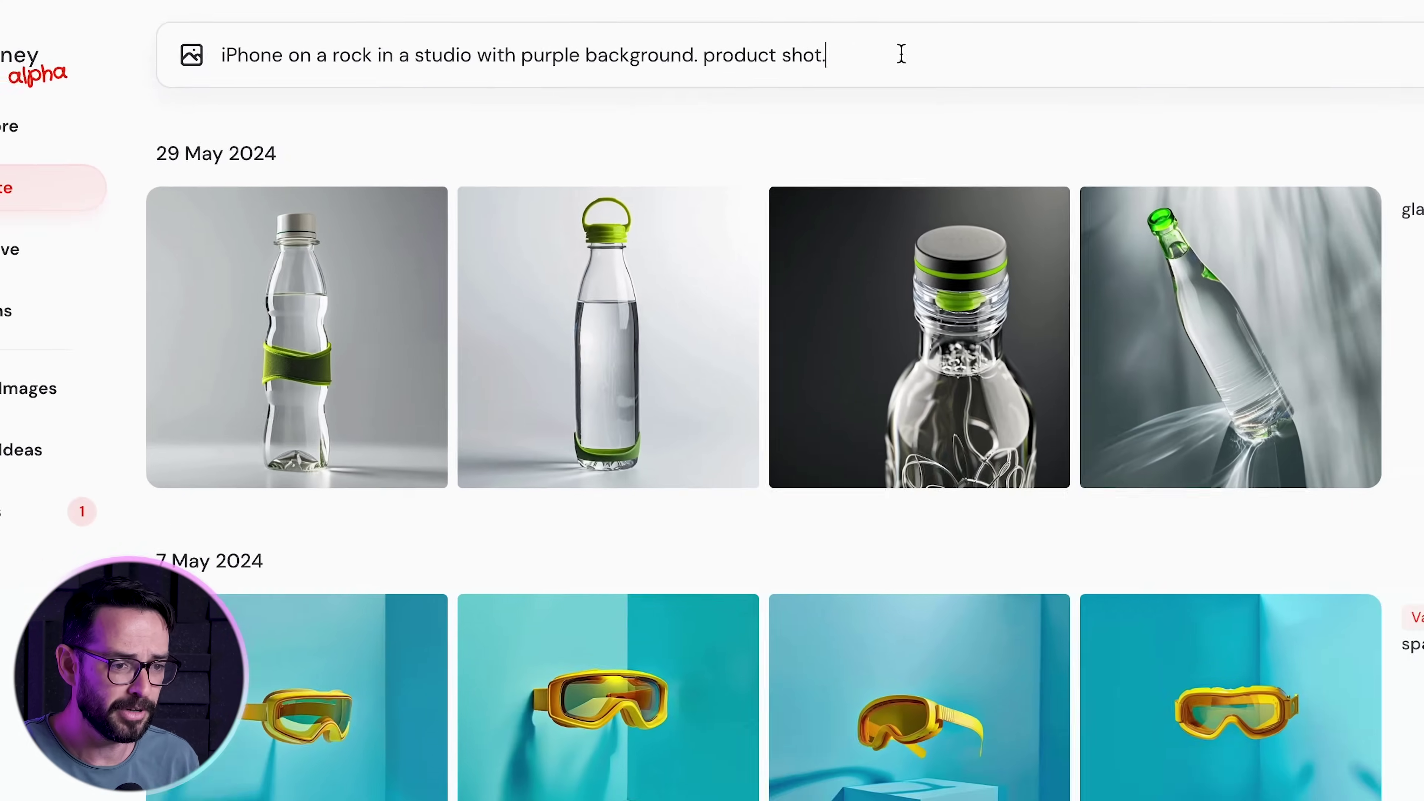
Submit the iPhone-on-a-rock purple studio product-shot prompt in Midjourney
{"action": "key", "text": "Return"}
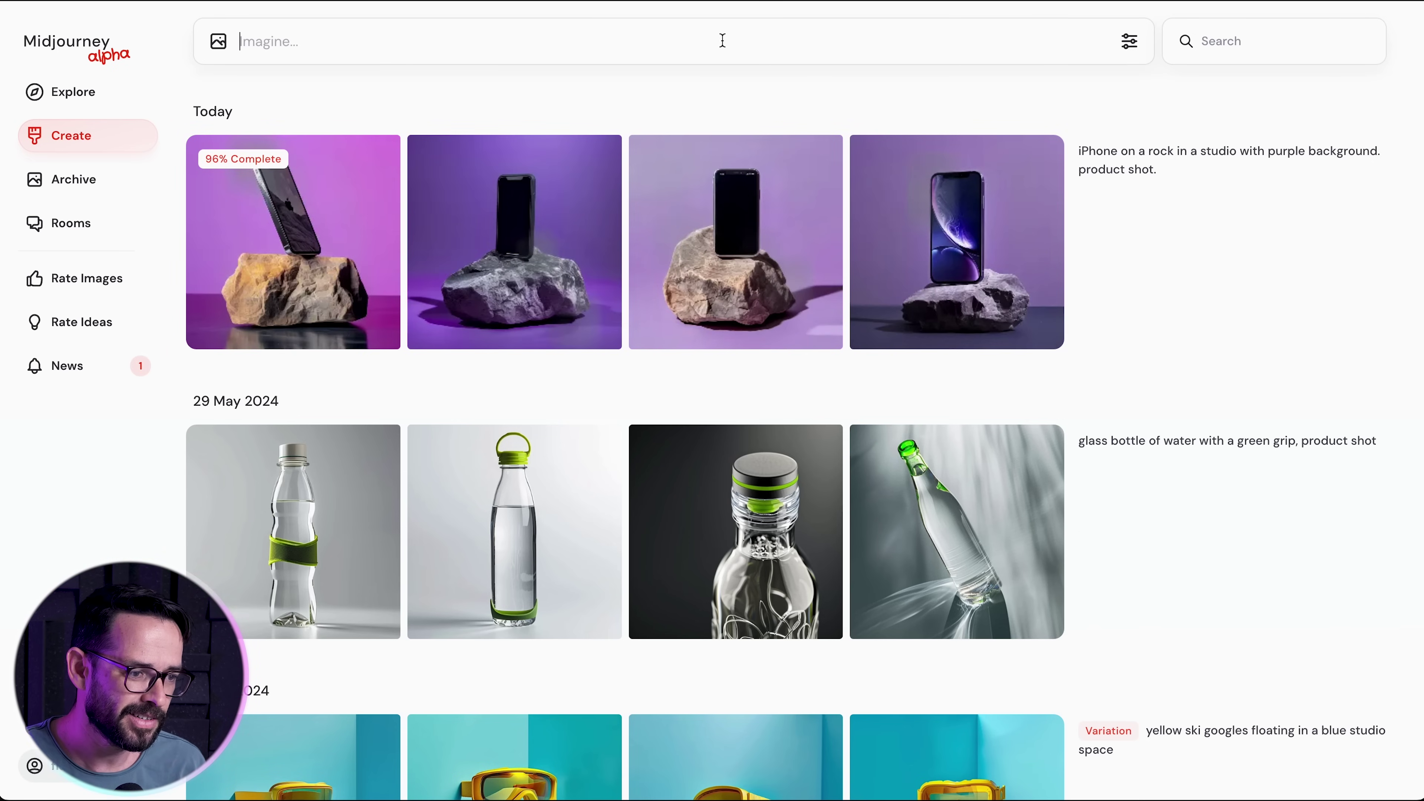
Wait until Midjourney's four purple iPhone-on-rock images reach 100% and review them
{"action": "mouse_move", "coordinate": [922, 270]}
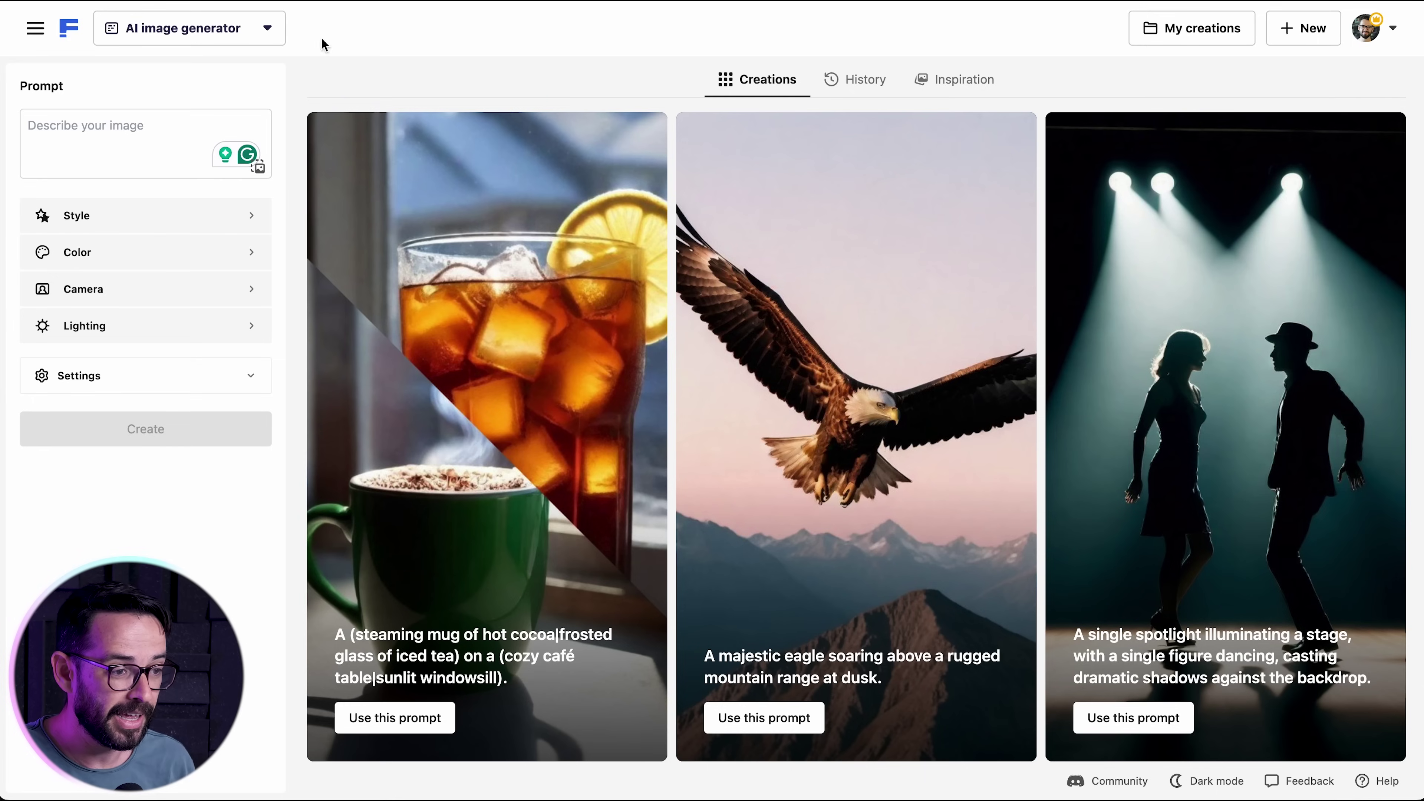
Paste the iPhone-on-a-rock purple studio prompt into Freepik's prompt box and create images
{"action": "left_click", "coordinate": [127, 130]}
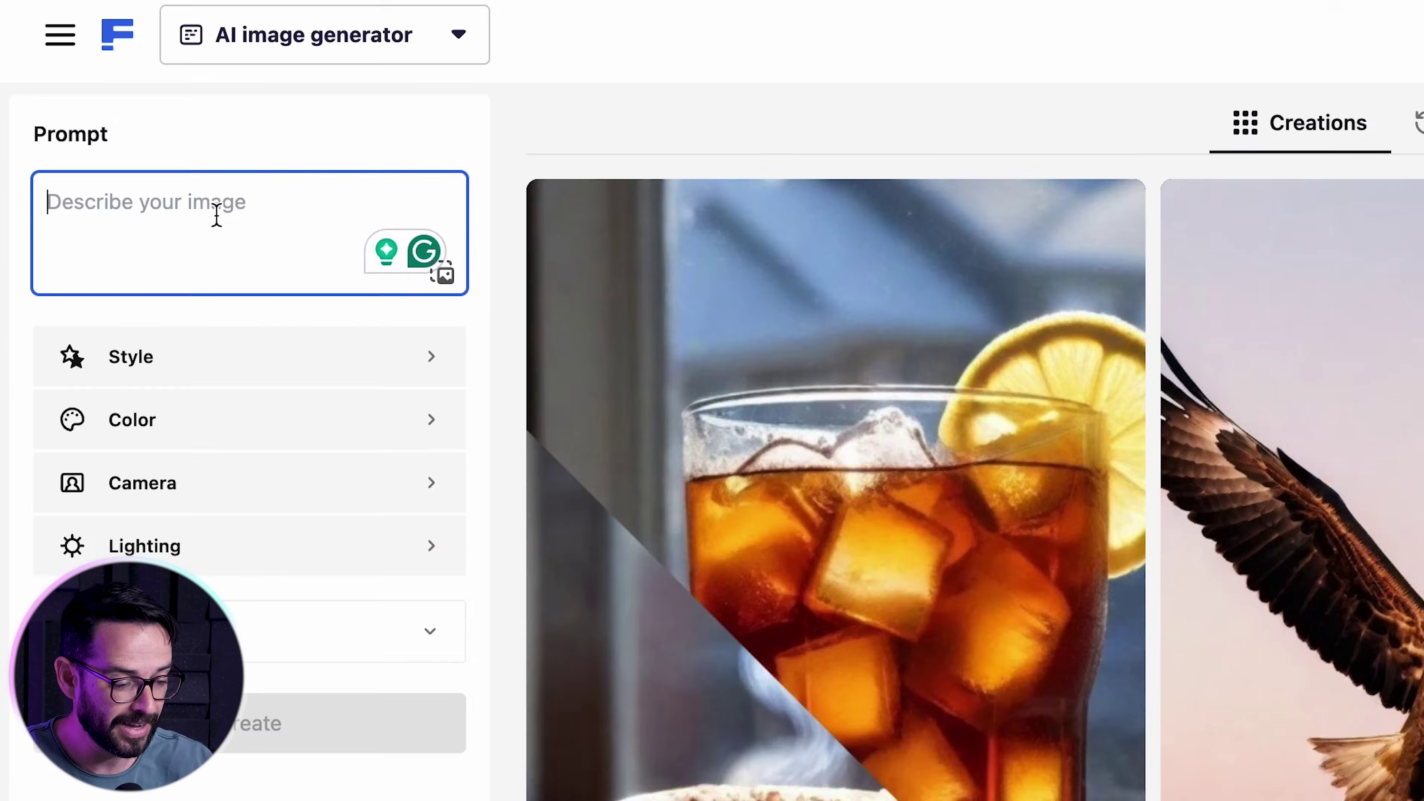
{"action": "type", "text": "iPhone on a rock in a studio with purple background. product shot."}
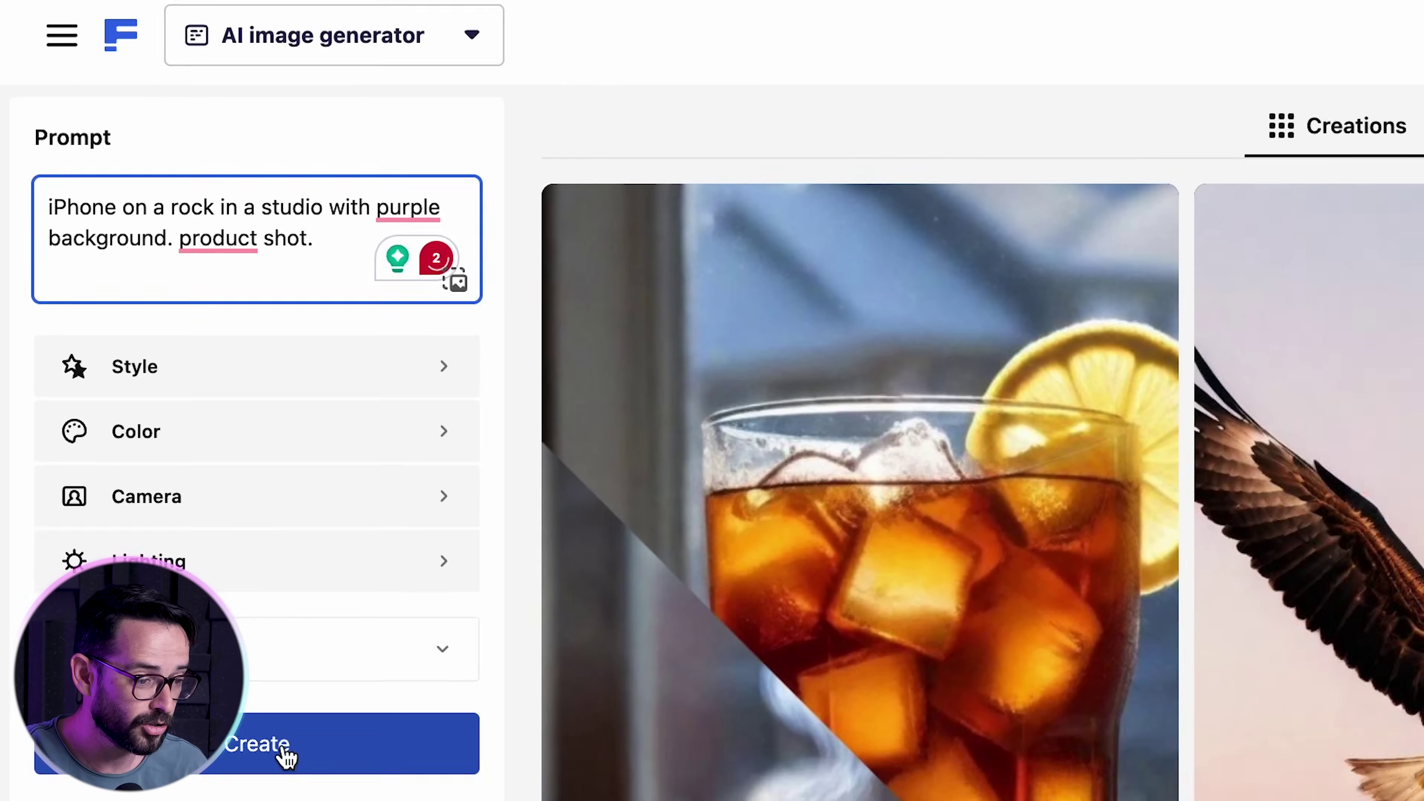
{"action": "left_click", "coordinate": [188, 499]}
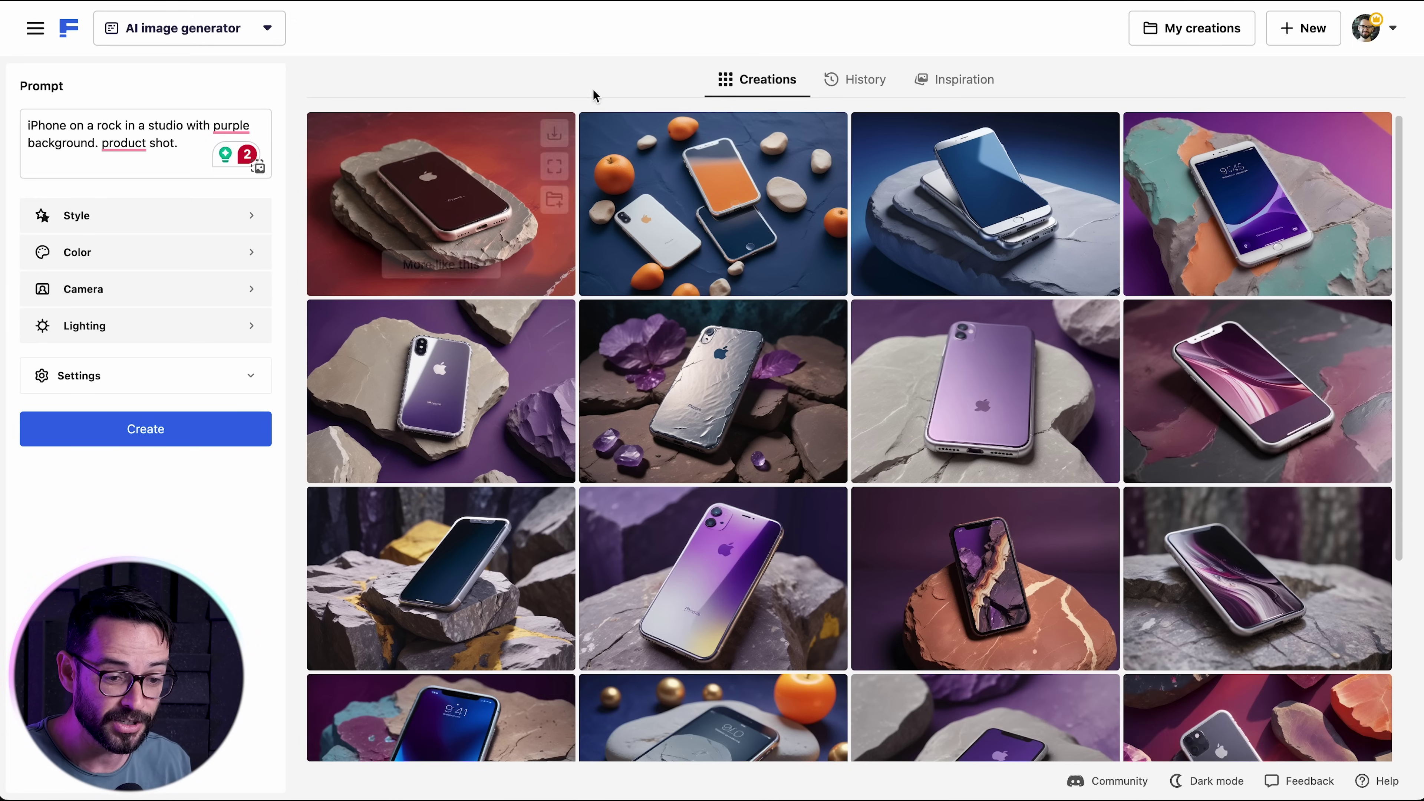
Create another batch from the same prompt and scroll through the new iPhone-on-rock rows
{"action": "left_click", "coordinate": [713, 264]}
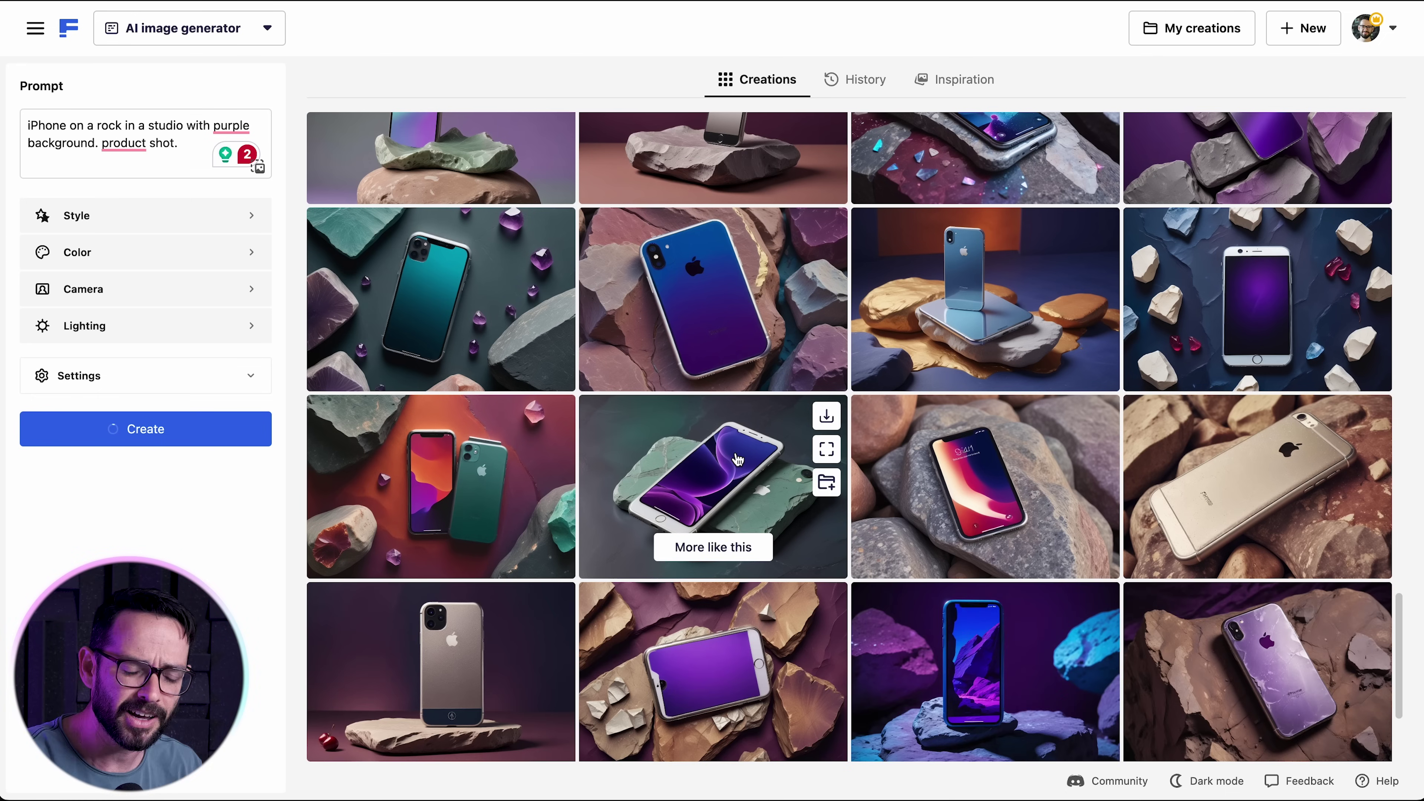
{"action": "scroll", "coordinate": [740, 459], "scroll_direction": "down", "scroll_amount": 3}
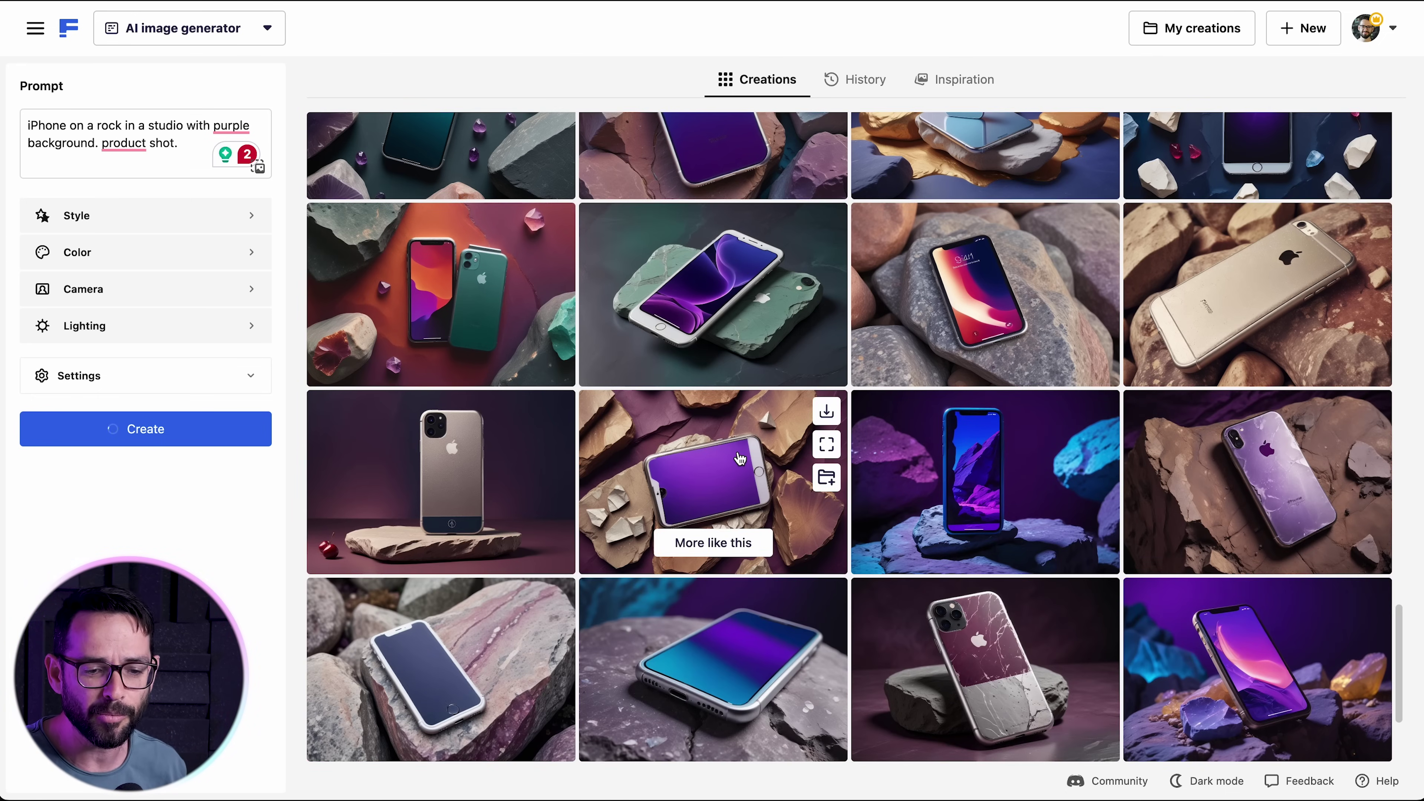
{"action": "scroll", "coordinate": [740, 459], "scroll_direction": "down", "scroll_amount": 3}
{"action": "scroll", "coordinate": [740, 459], "scroll_direction": "down", "scroll_amount": 12}
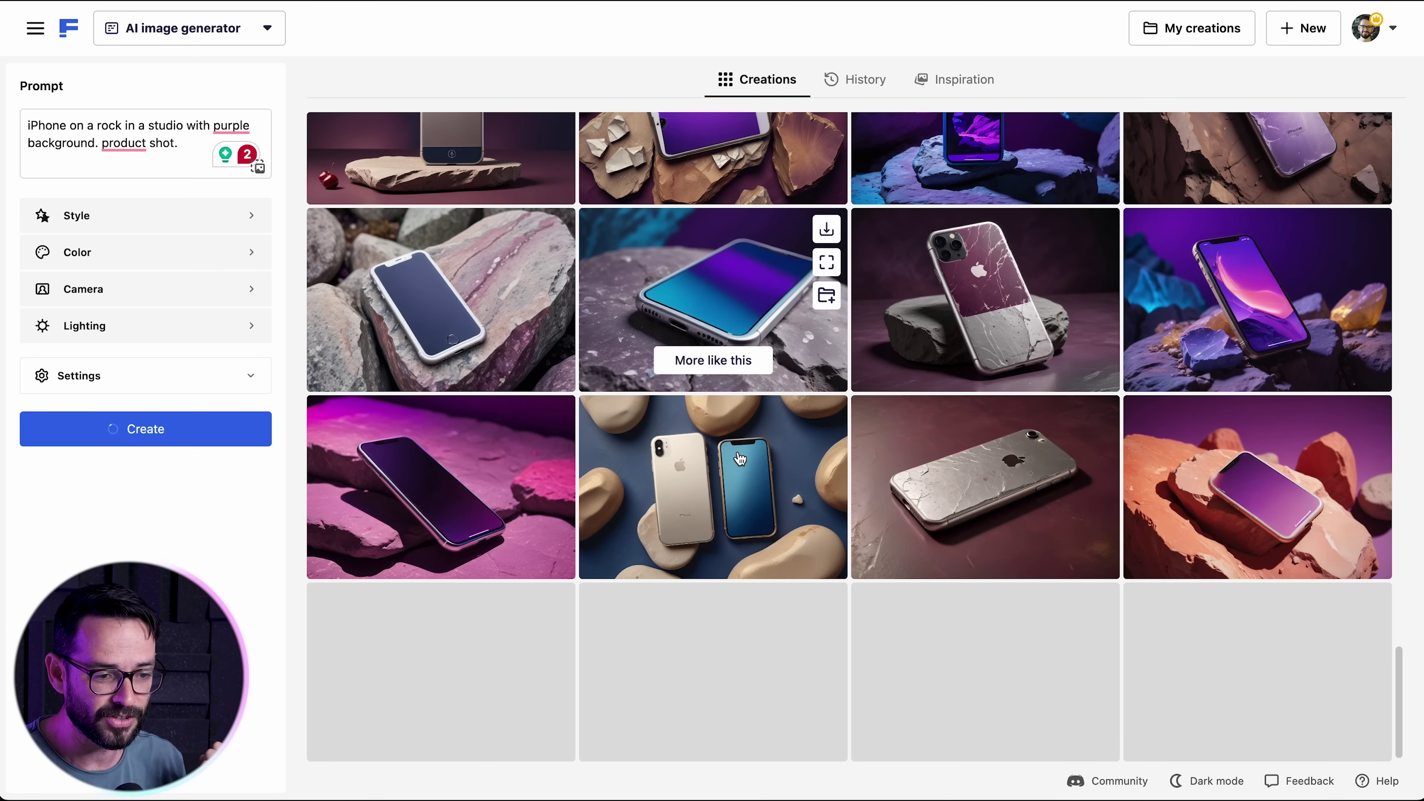
{"action": "scroll", "coordinate": [740, 459], "scroll_direction": "up", "scroll_amount": 10}
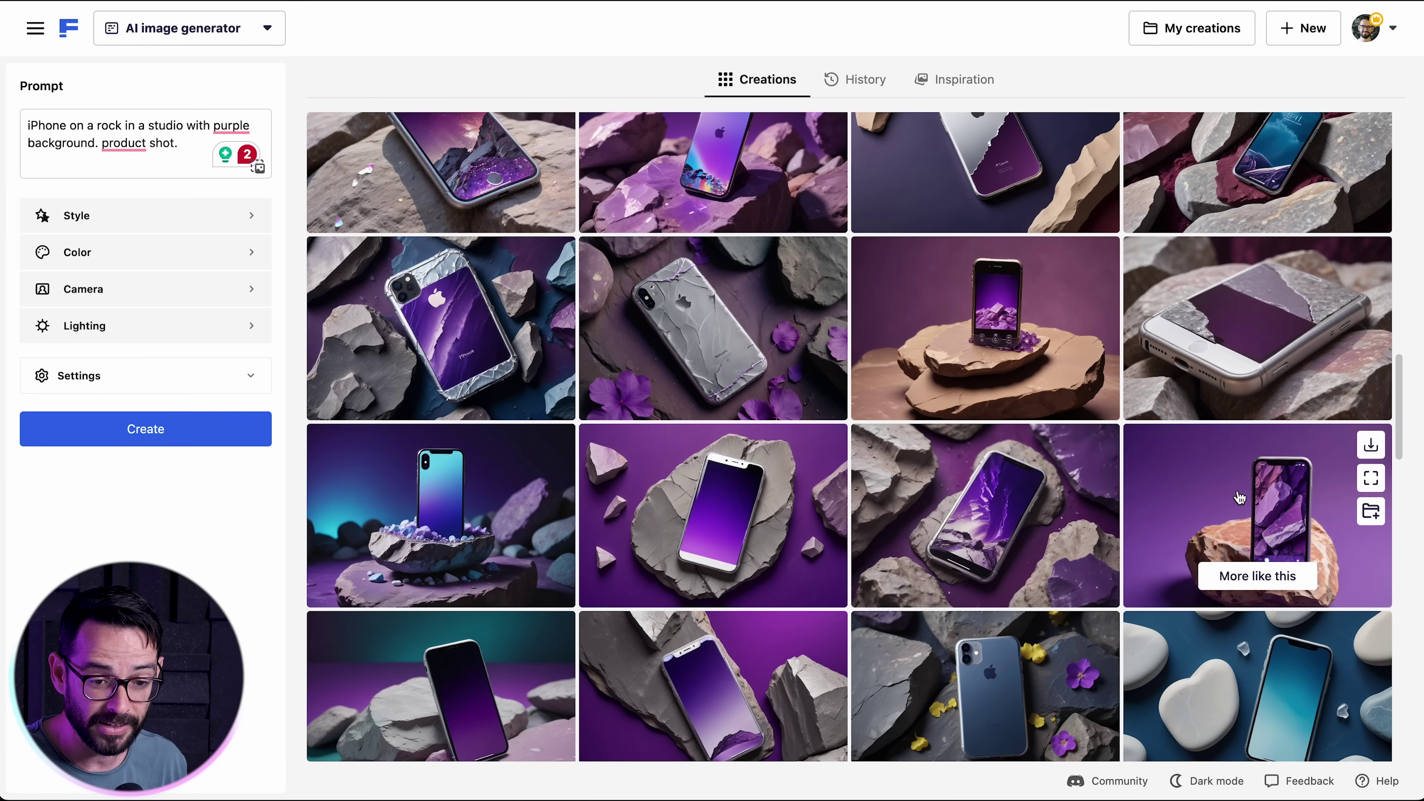
Generate variations of the purple phone on pink rock shot and scroll through the results
{"action": "left_click", "coordinate": [1254, 590]}
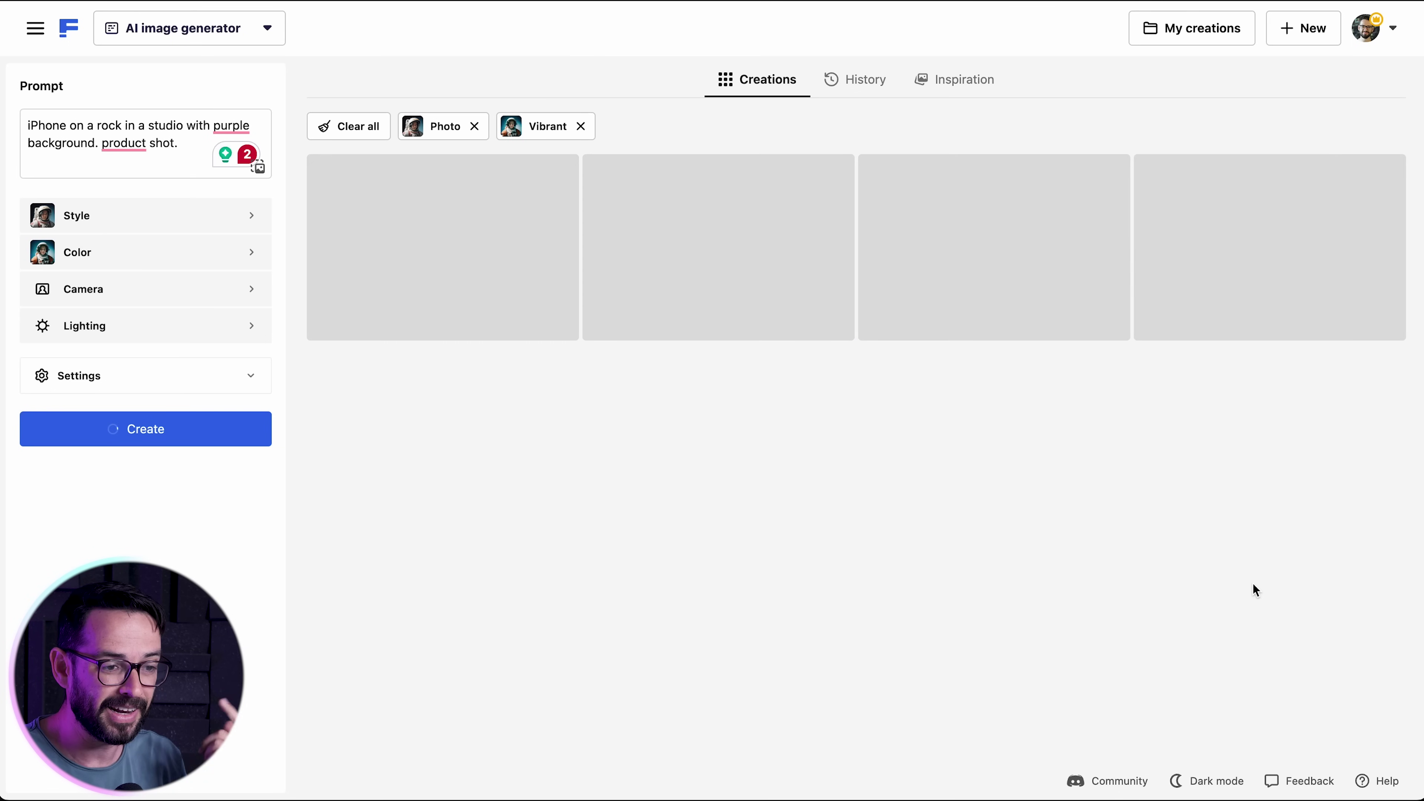
{"action": "mouse_move", "coordinate": [1015, 325]}
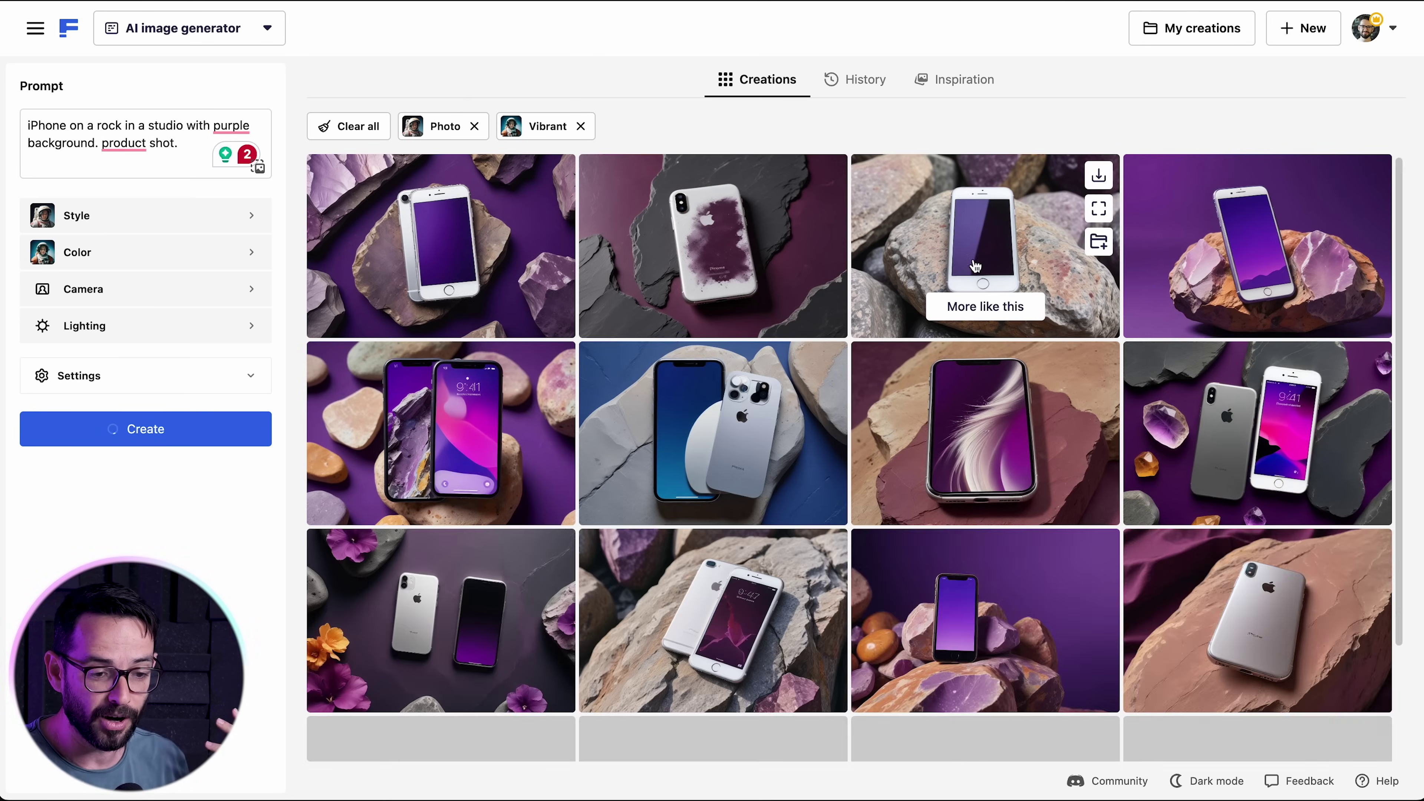
{"action": "scroll", "coordinate": [976, 265], "scroll_direction": "down", "scroll_amount": 3}
{"action": "mouse_move", "coordinate": [965, 482]}
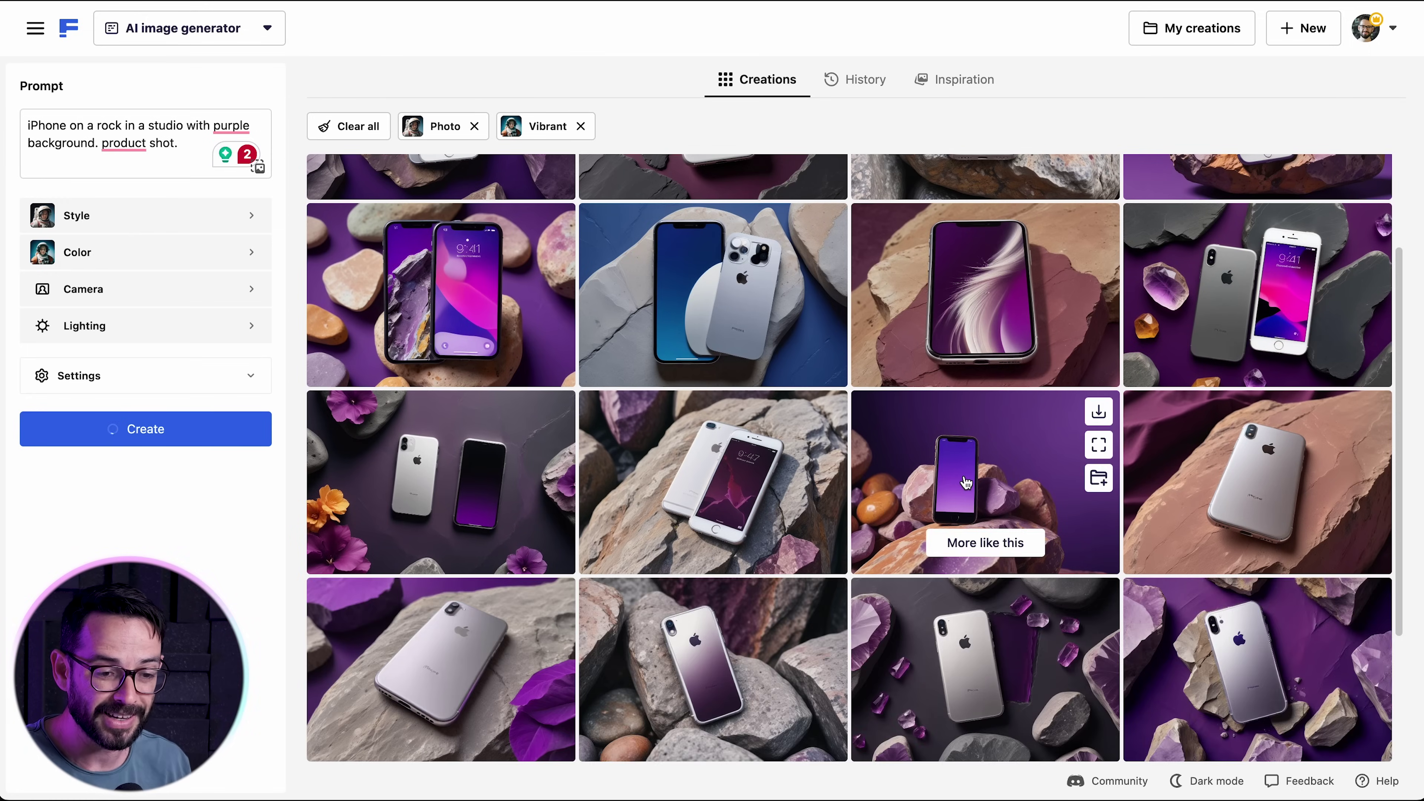
{"action": "scroll", "coordinate": [965, 482], "scroll_direction": "up", "scroll_amount": 3}
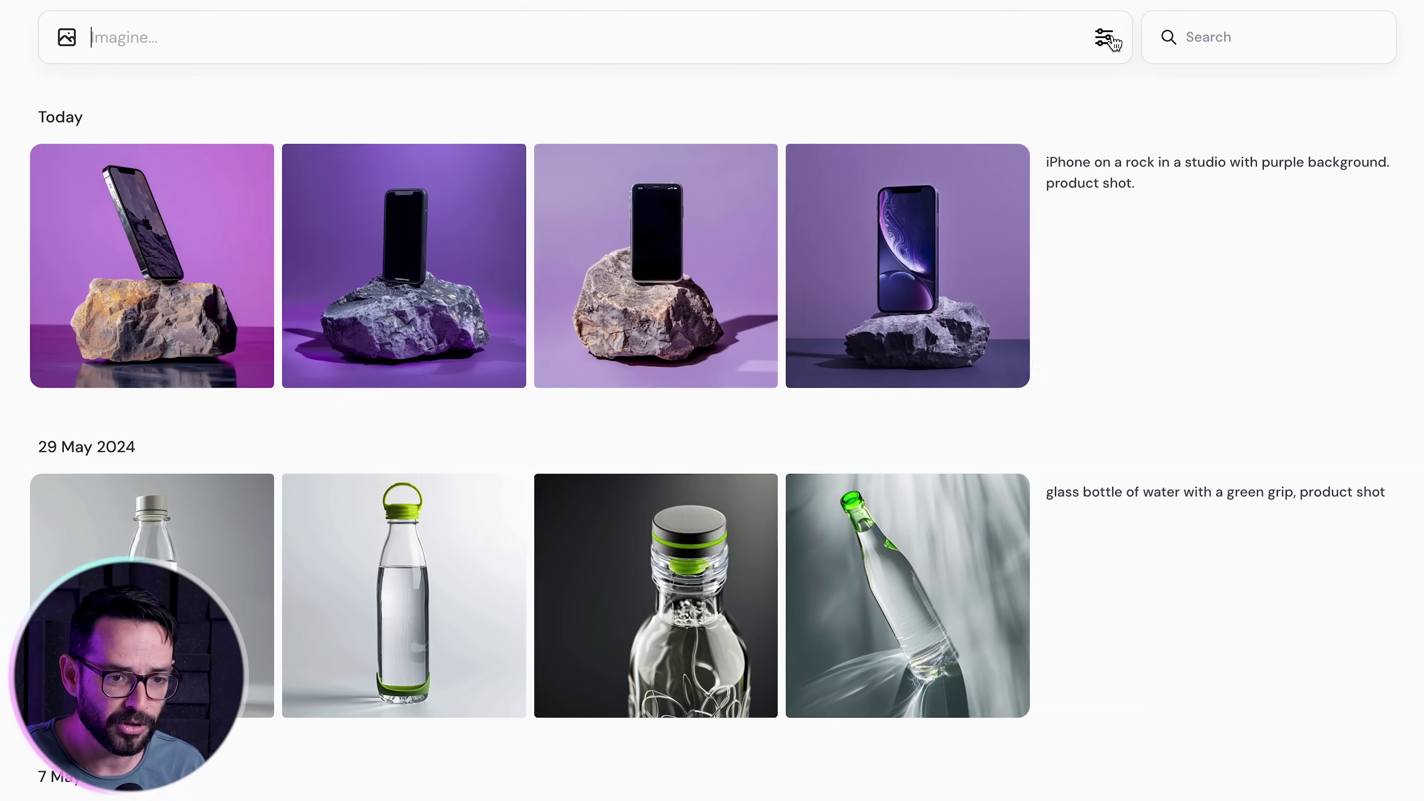
{"action": "left_click", "coordinate": [1129, 41]}
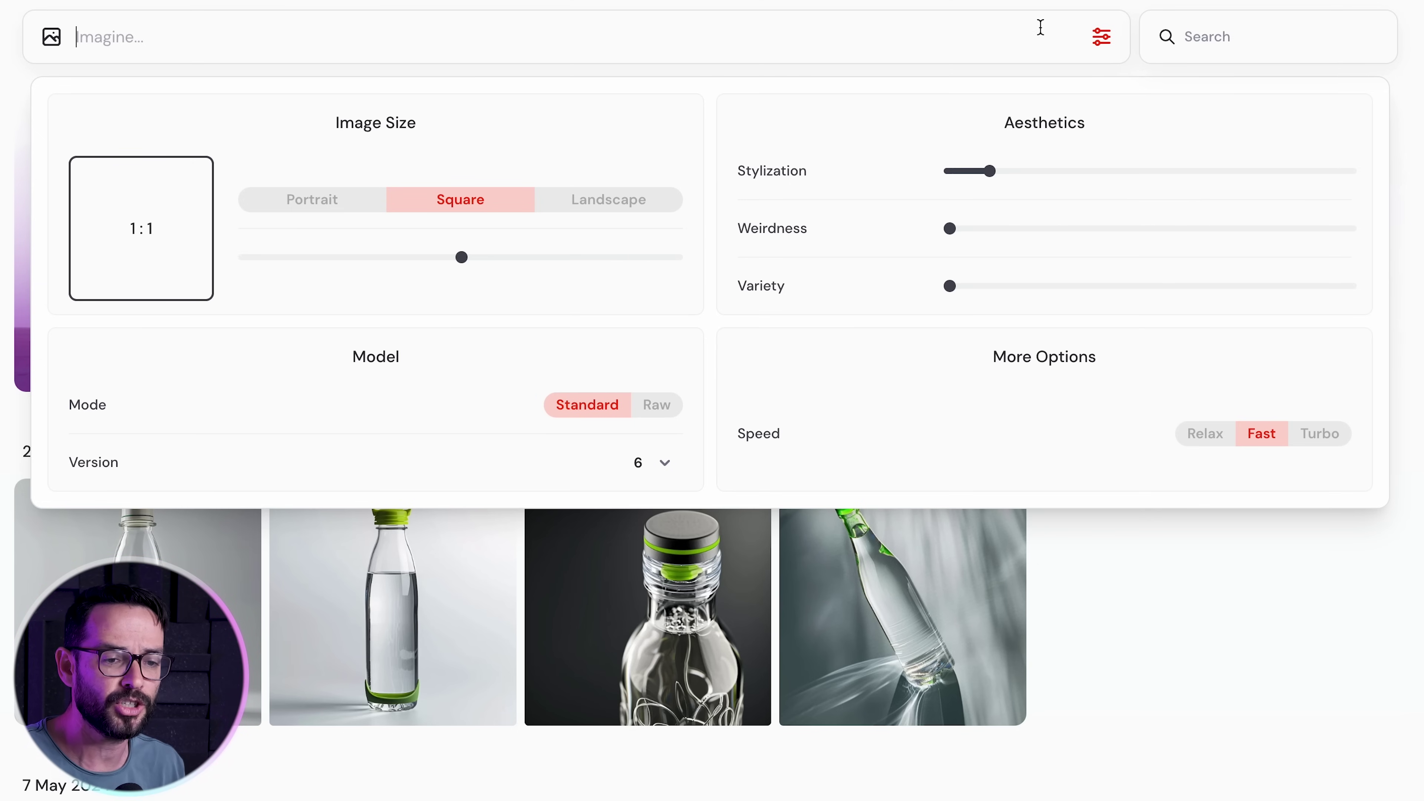
{"action": "left_click", "coordinate": [1135, 679]}
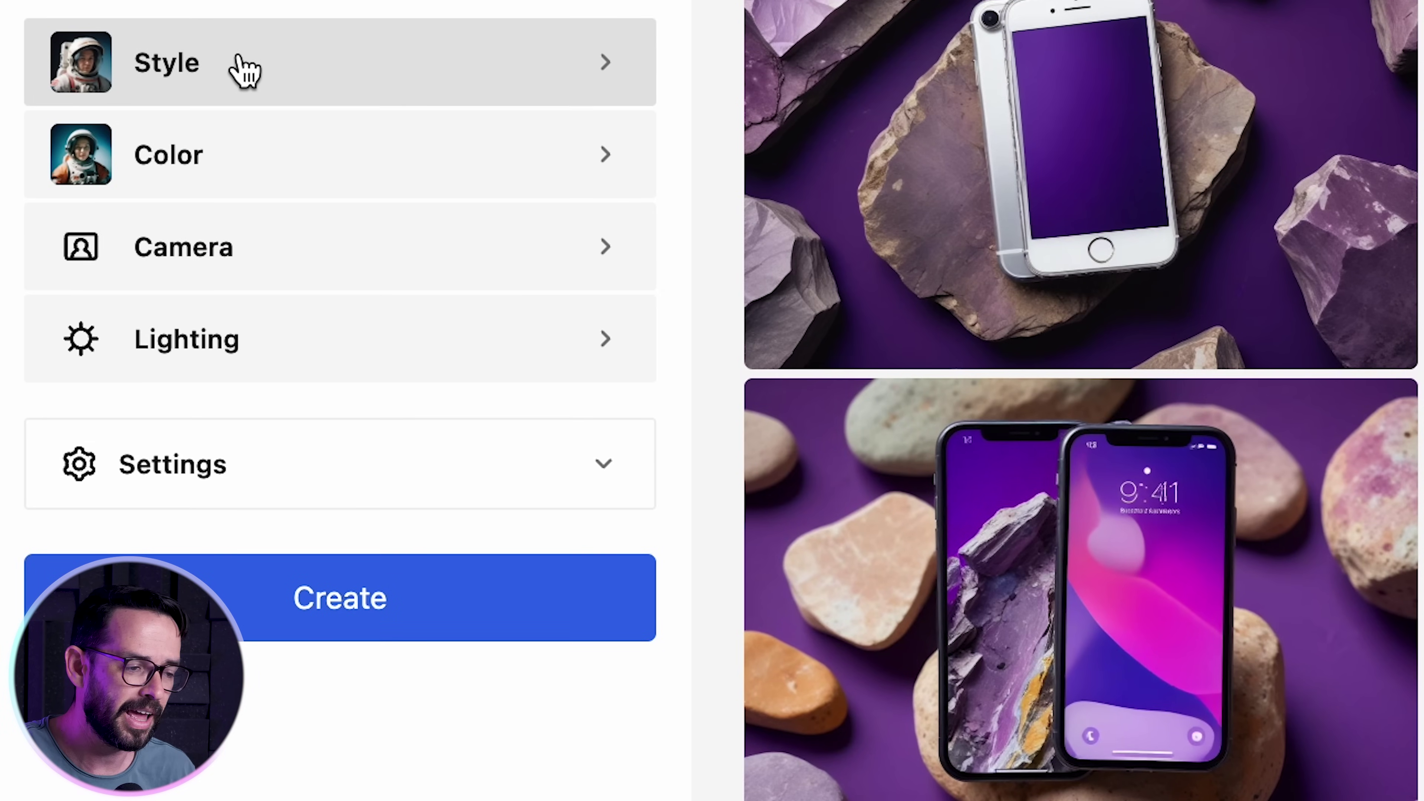
Apply Surreal style, Burgundy & Blue colour and Iridescent lighting, then create new iPhone images
{"action": "left_click", "coordinate": [232, 70]}
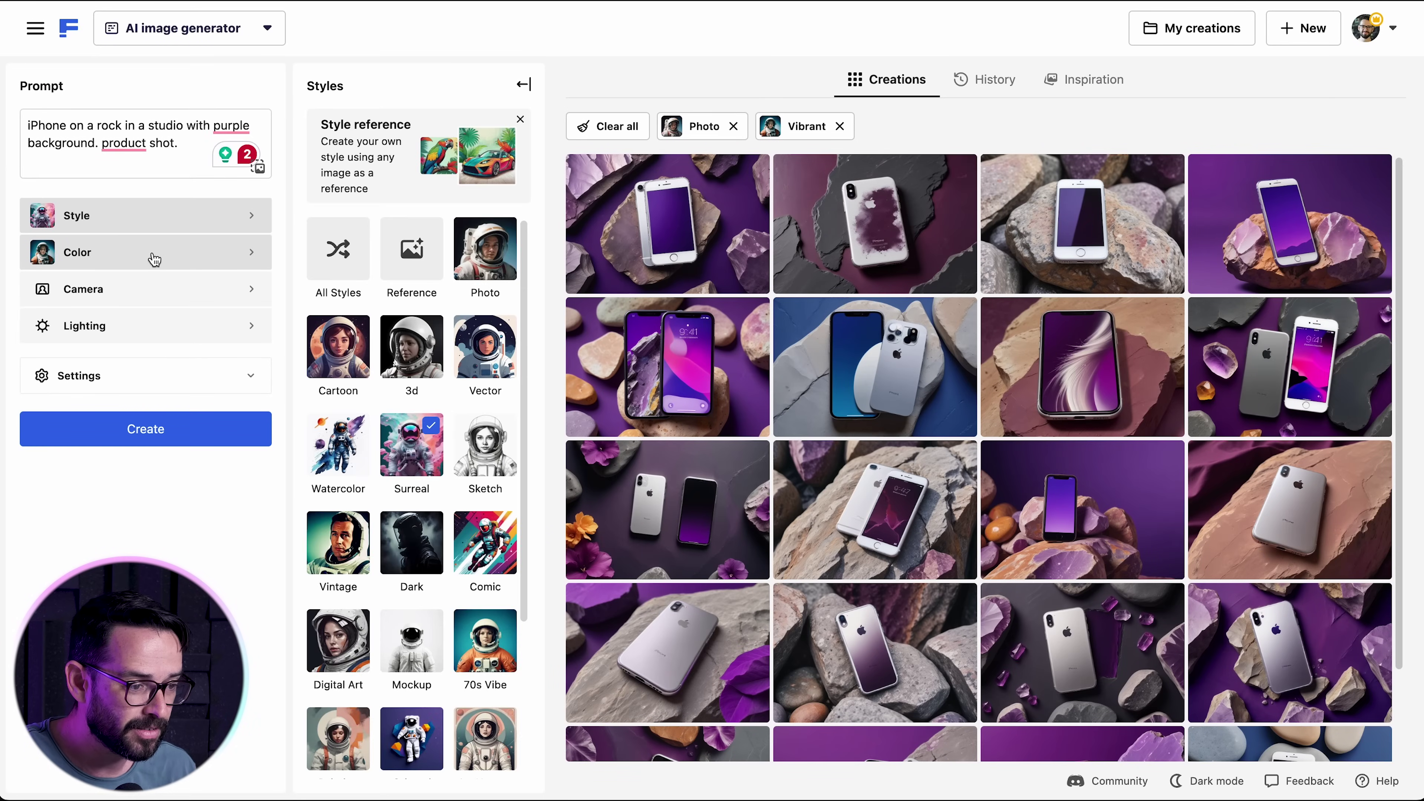
{"action": "left_click", "coordinate": [361, 169]}
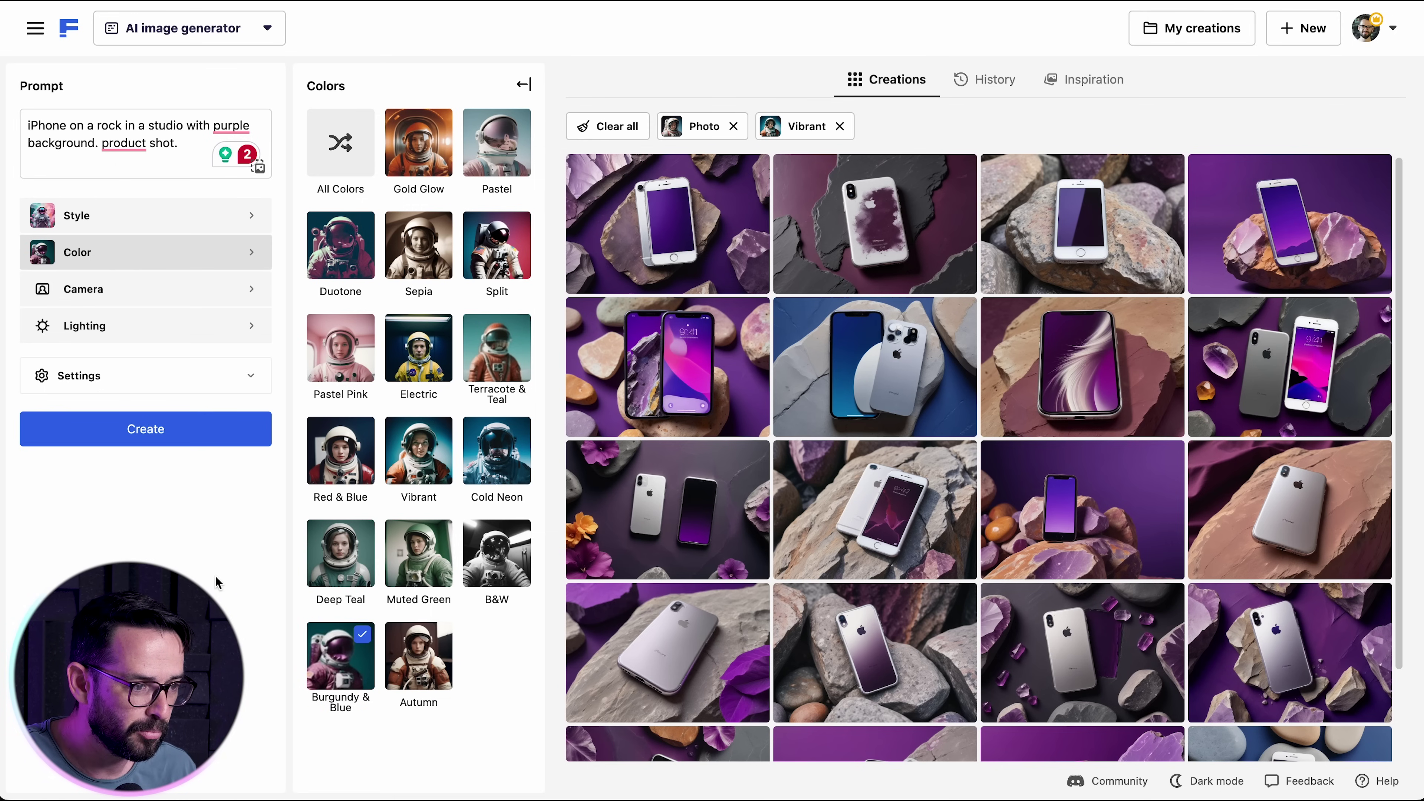
{"action": "left_click", "coordinate": [132, 295]}
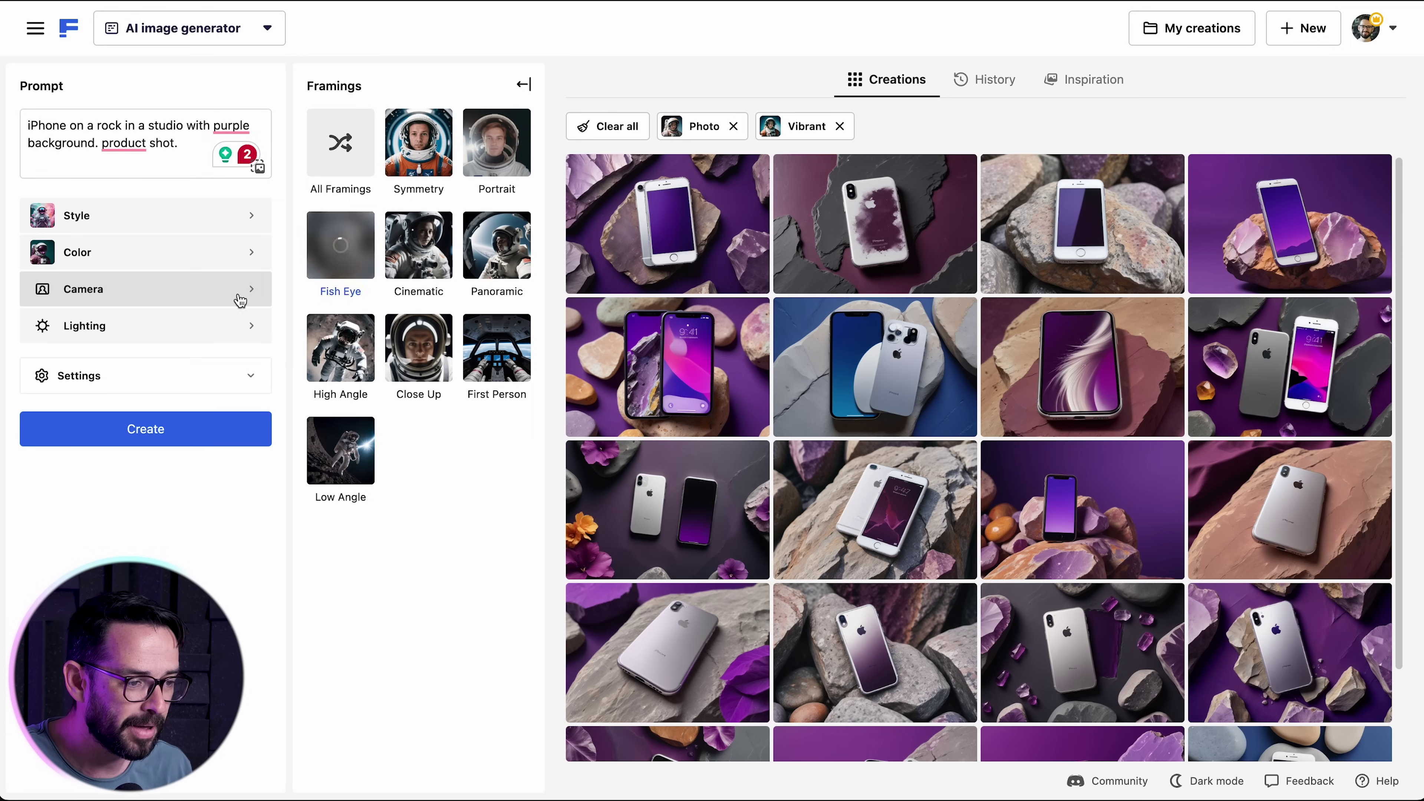
{"action": "left_click", "coordinate": [238, 325]}
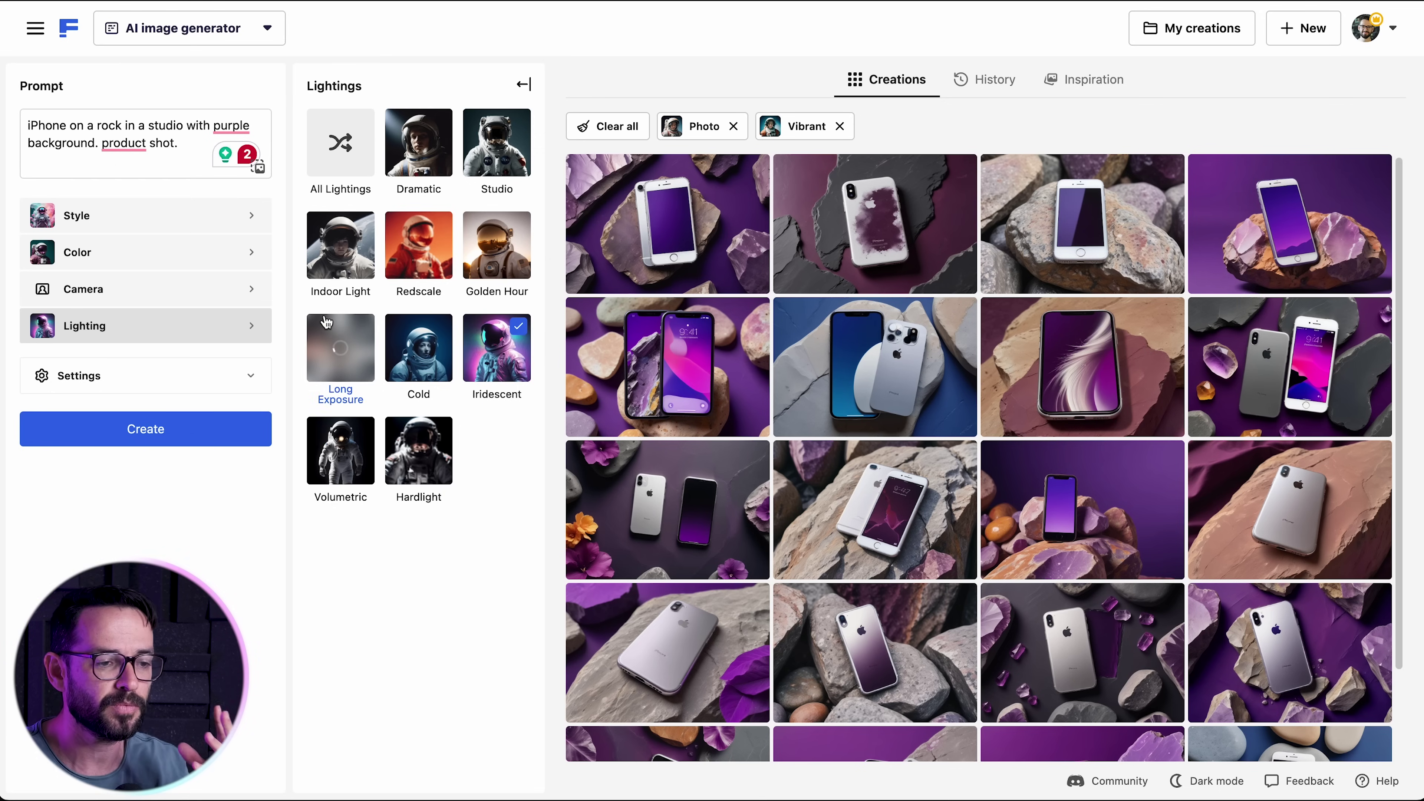
{"action": "left_click", "coordinate": [167, 446]}
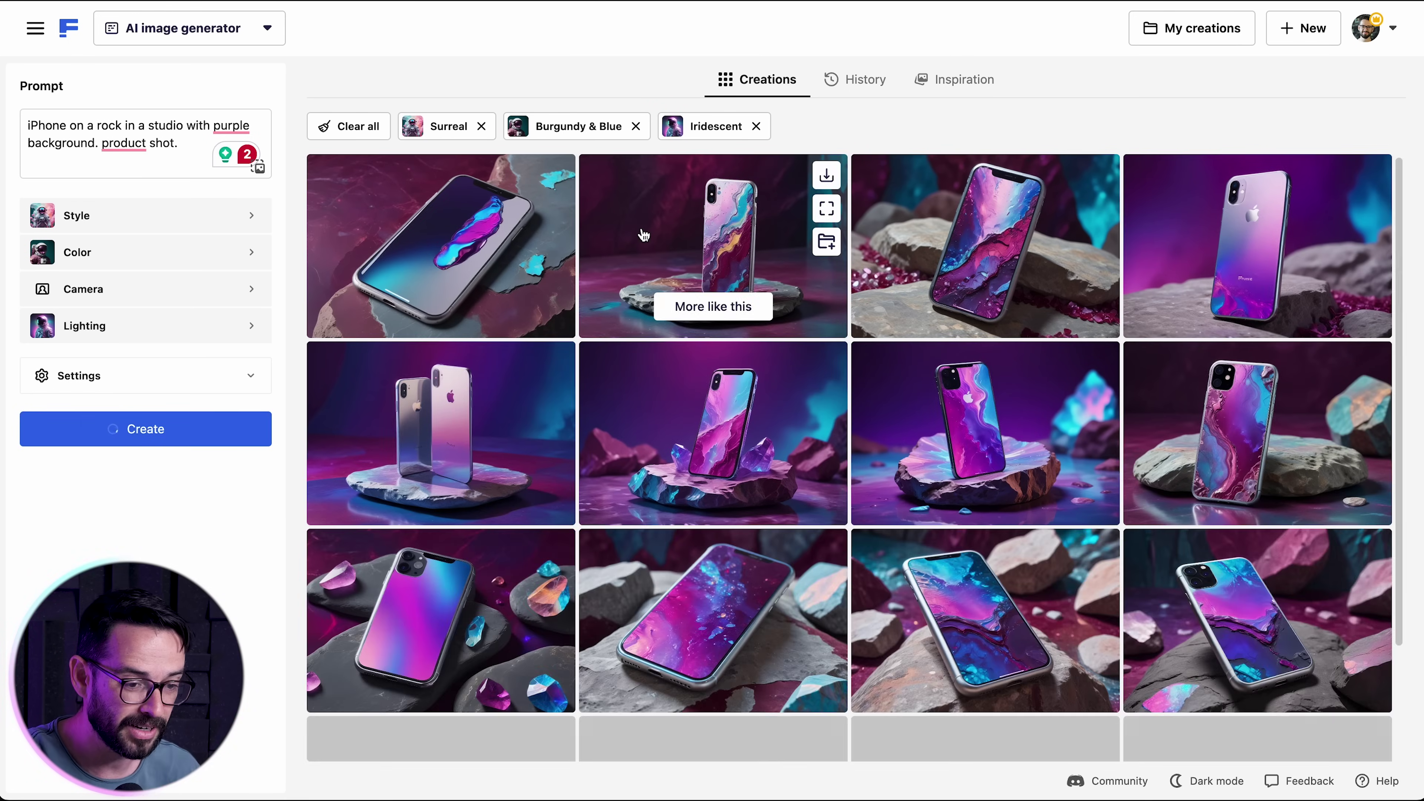
Scroll the results and enlarge the iPhone-on-crystal-rock image in a preview
{"action": "scroll", "coordinate": [663, 254], "scroll_direction": "down", "scroll_amount": 3}
{"action": "scroll", "coordinate": [806, 431], "scroll_direction": "down", "scroll_amount": 10}
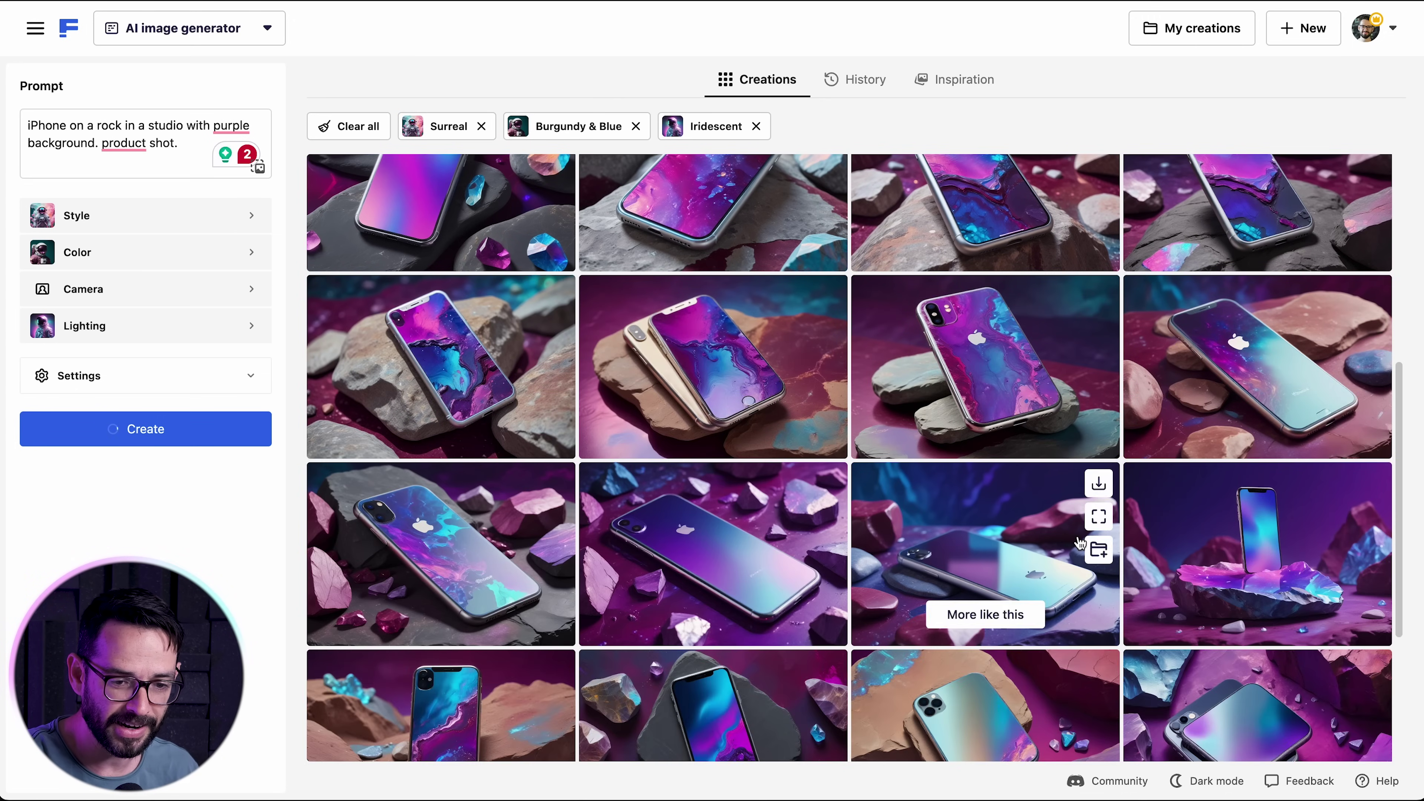
{"action": "left_click", "coordinate": [1223, 548]}
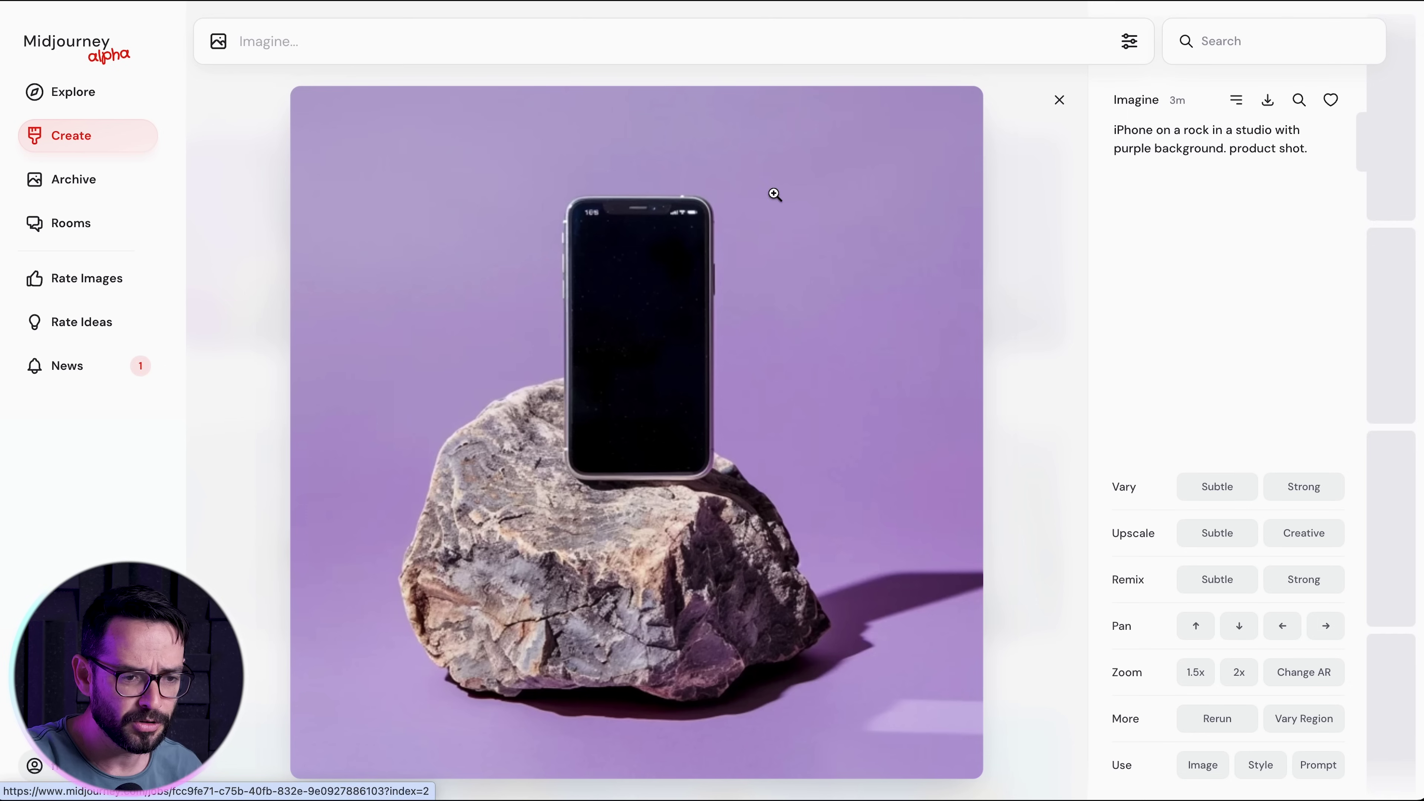
Open the third iPhone-on-rock image in Midjourney's Today row for its details
{"action": "left_click", "coordinate": [775, 201]}
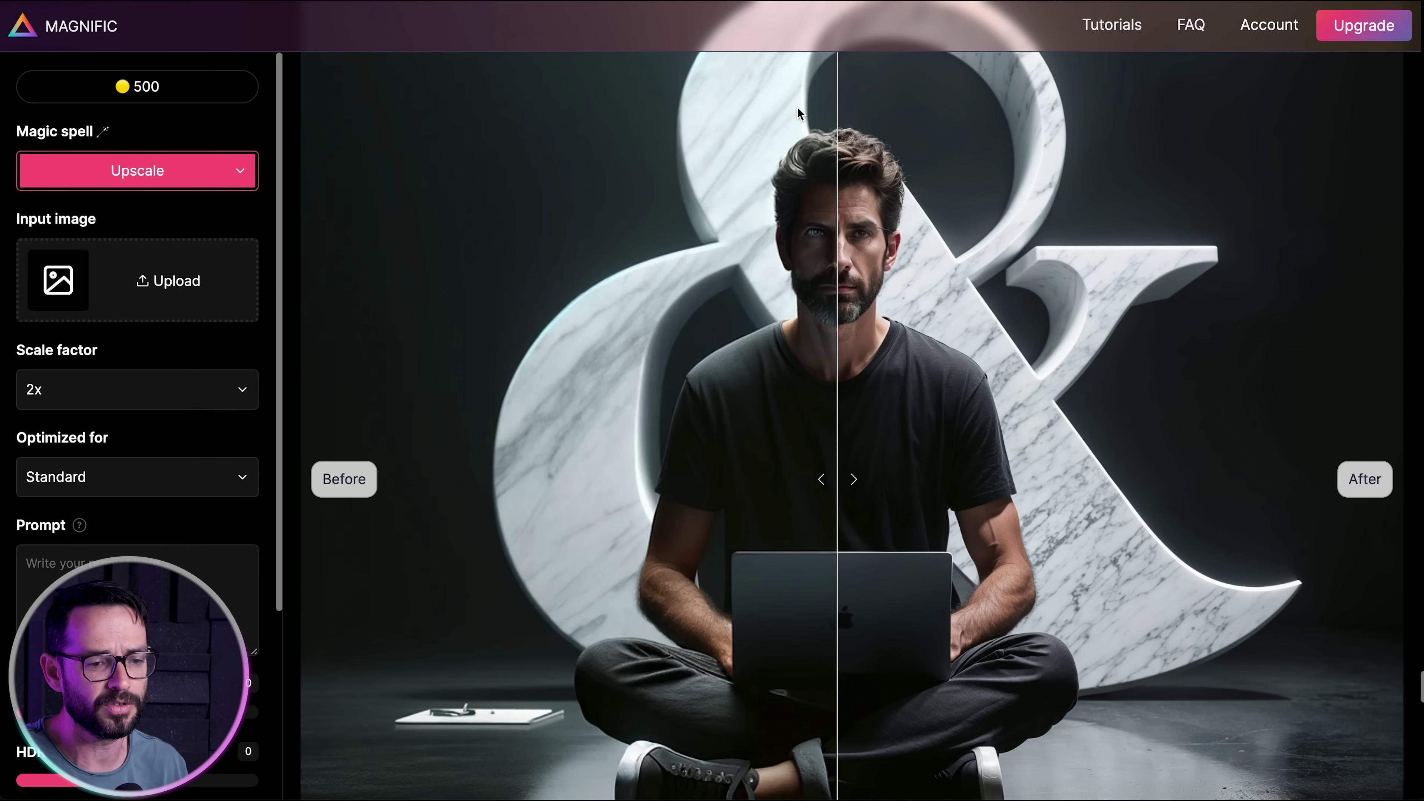
{"action": "left_click_drag", "start_coordinate": [839, 487], "coordinate": [613, 504]}
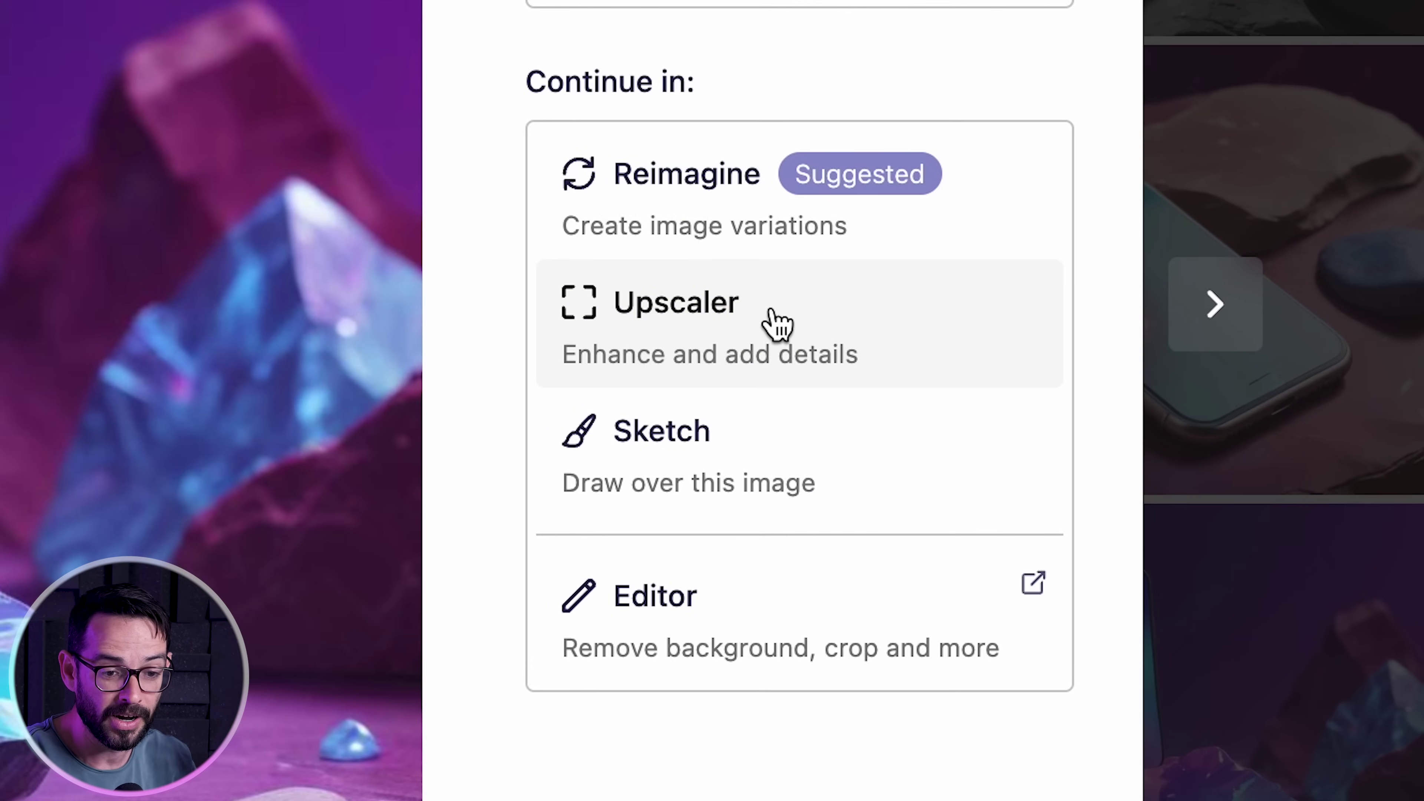
Send the iridescent iPhone image to the Upscaler, compare before/after, then switch to Sketch to image
{"action": "left_click", "coordinate": [757, 323]}
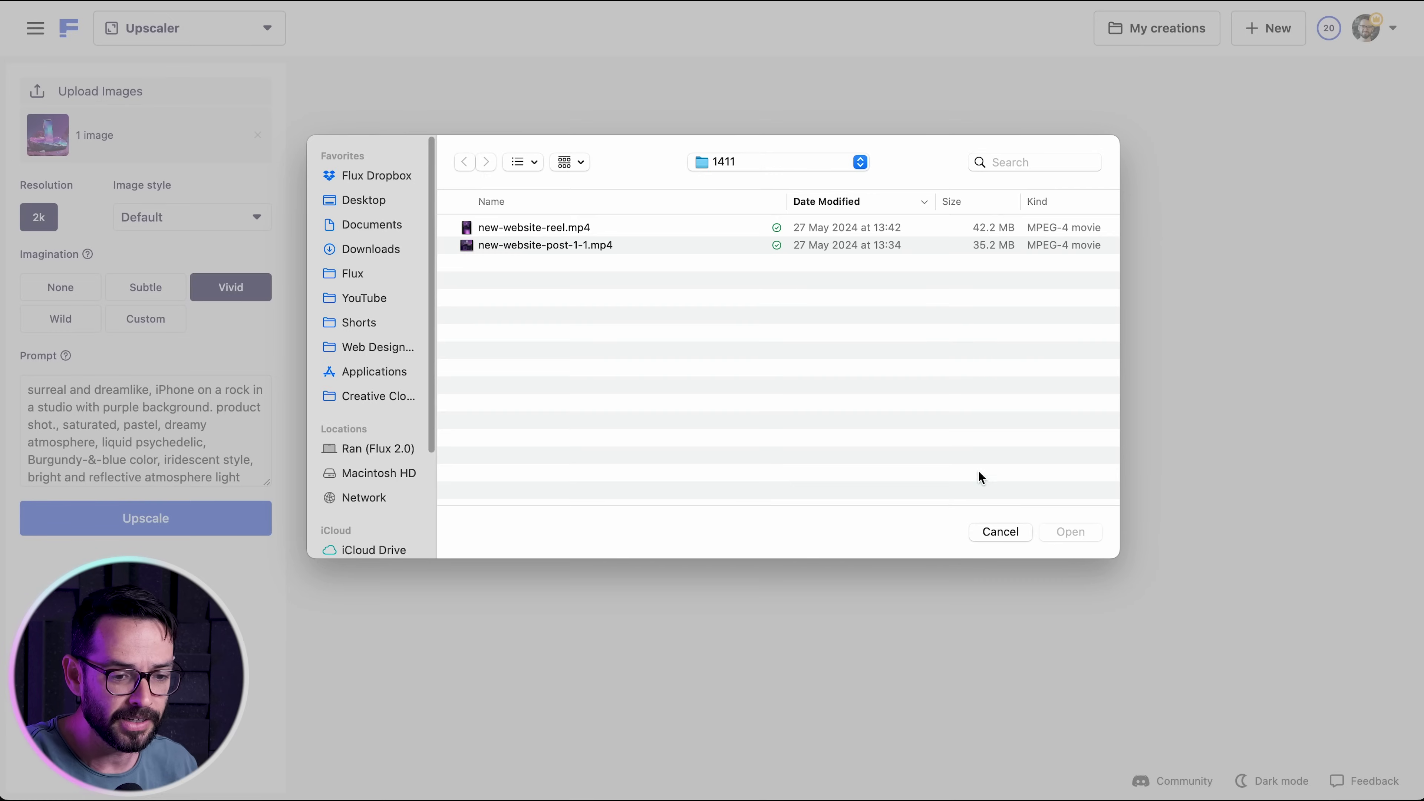
{"action": "left_click", "coordinate": [1000, 532]}
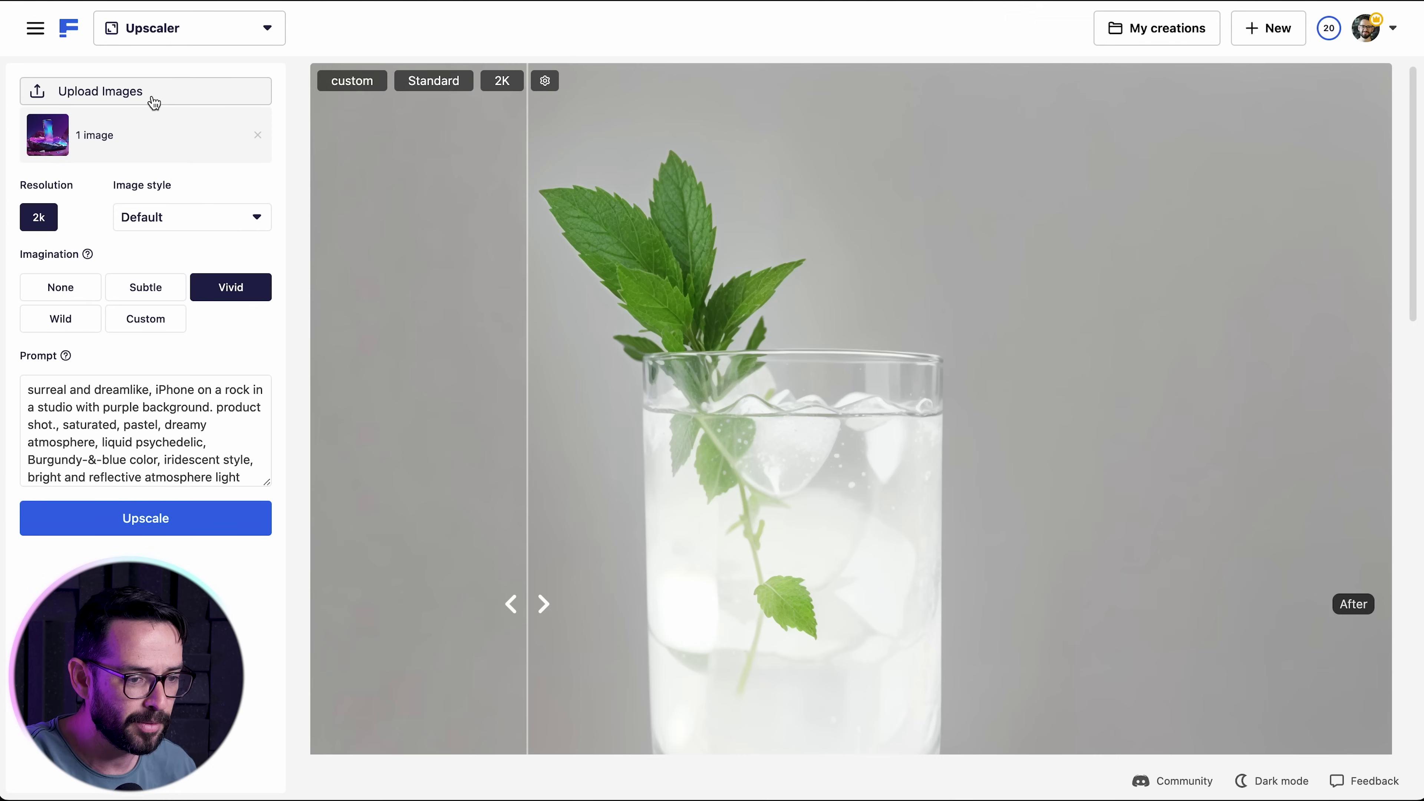
{"action": "left_click_drag", "start_coordinate": [540, 598], "coordinate": [473, 573]}
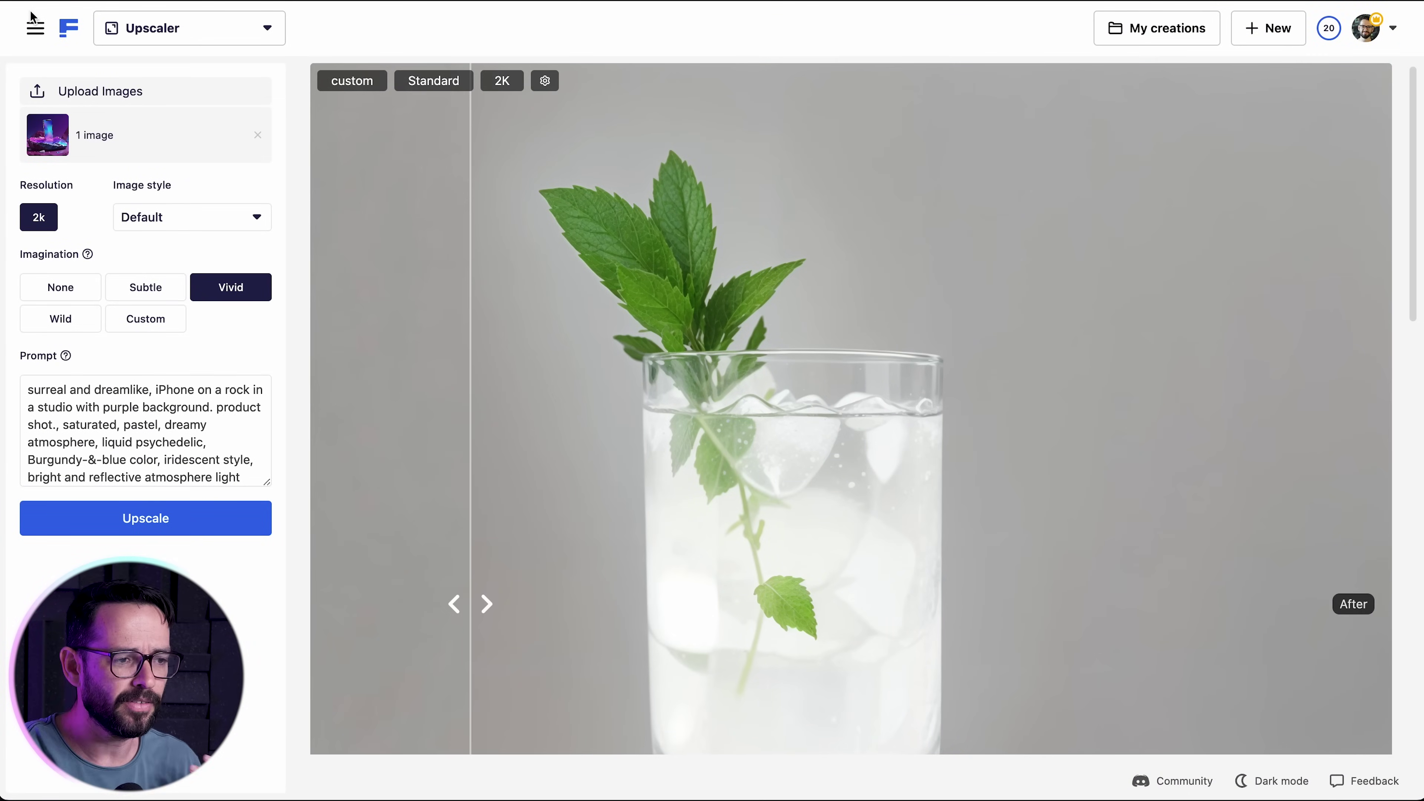
{"action": "left_click", "coordinate": [137, 32]}
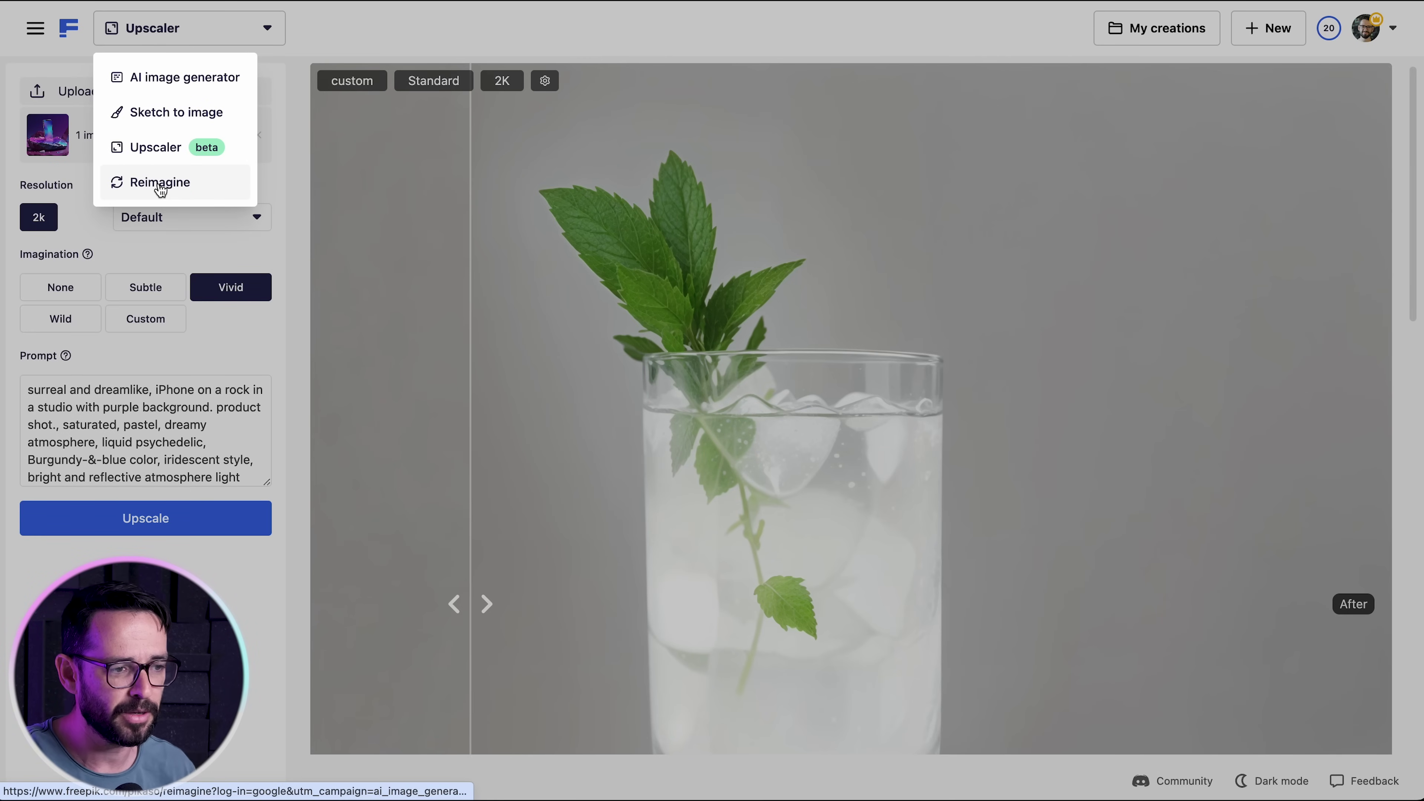
{"action": "left_click", "coordinate": [170, 115]}
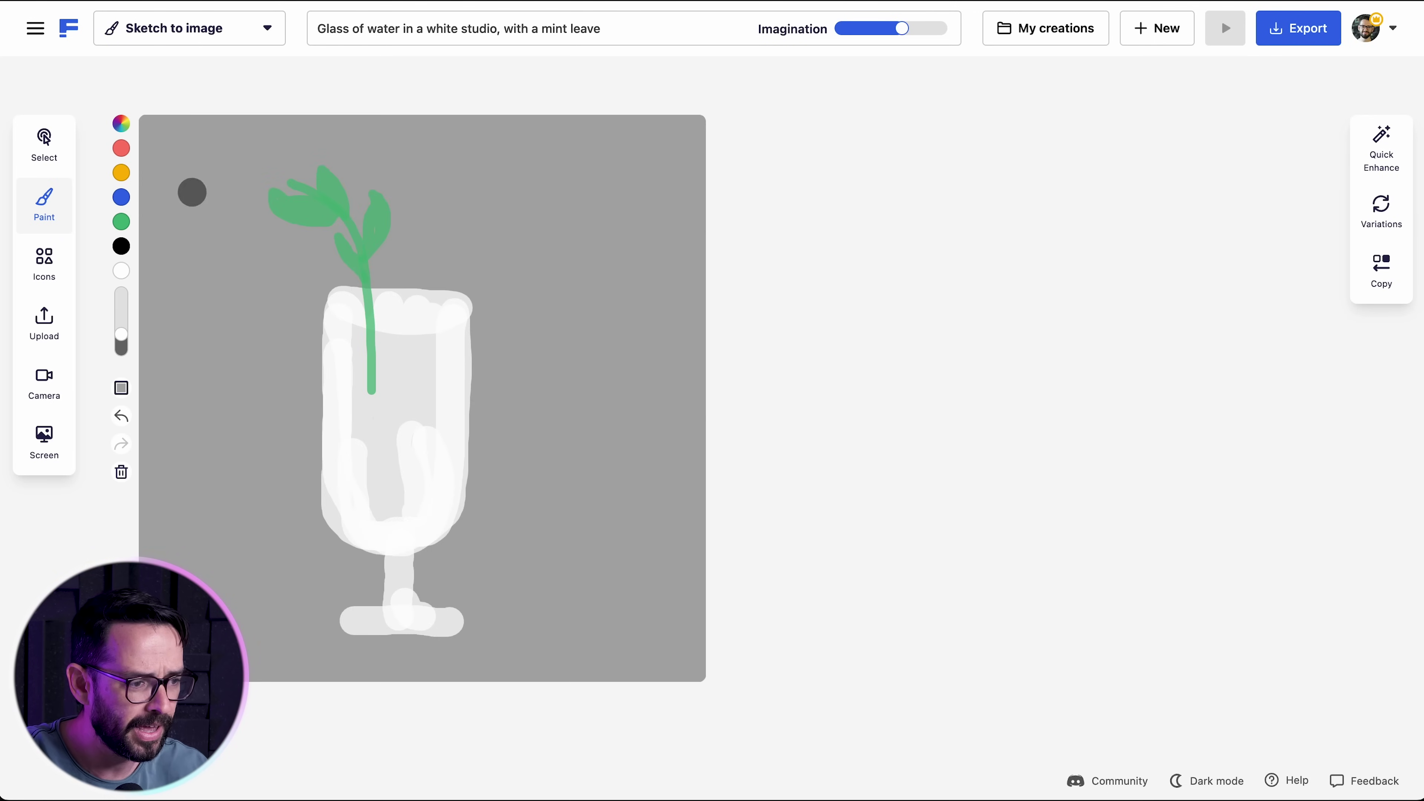
Replace the sketch prompt with the iPhone on a rock in a purple studio description
{"action": "left_click", "coordinate": [630, 21]}
{"action": "type", "text": "iPhone on a rock in a studio with purple background. product shot."}
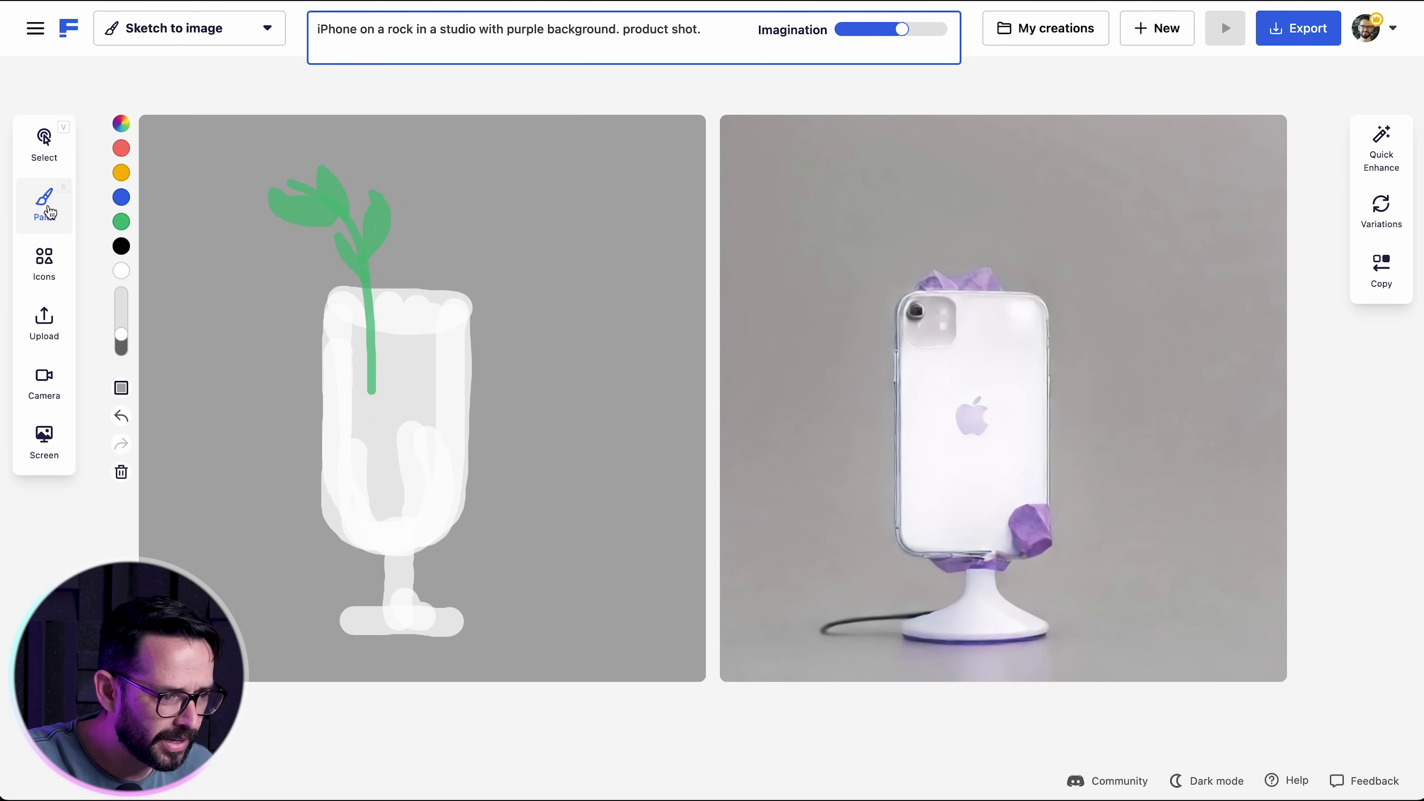
{"action": "left_click", "coordinate": [70, 210]}
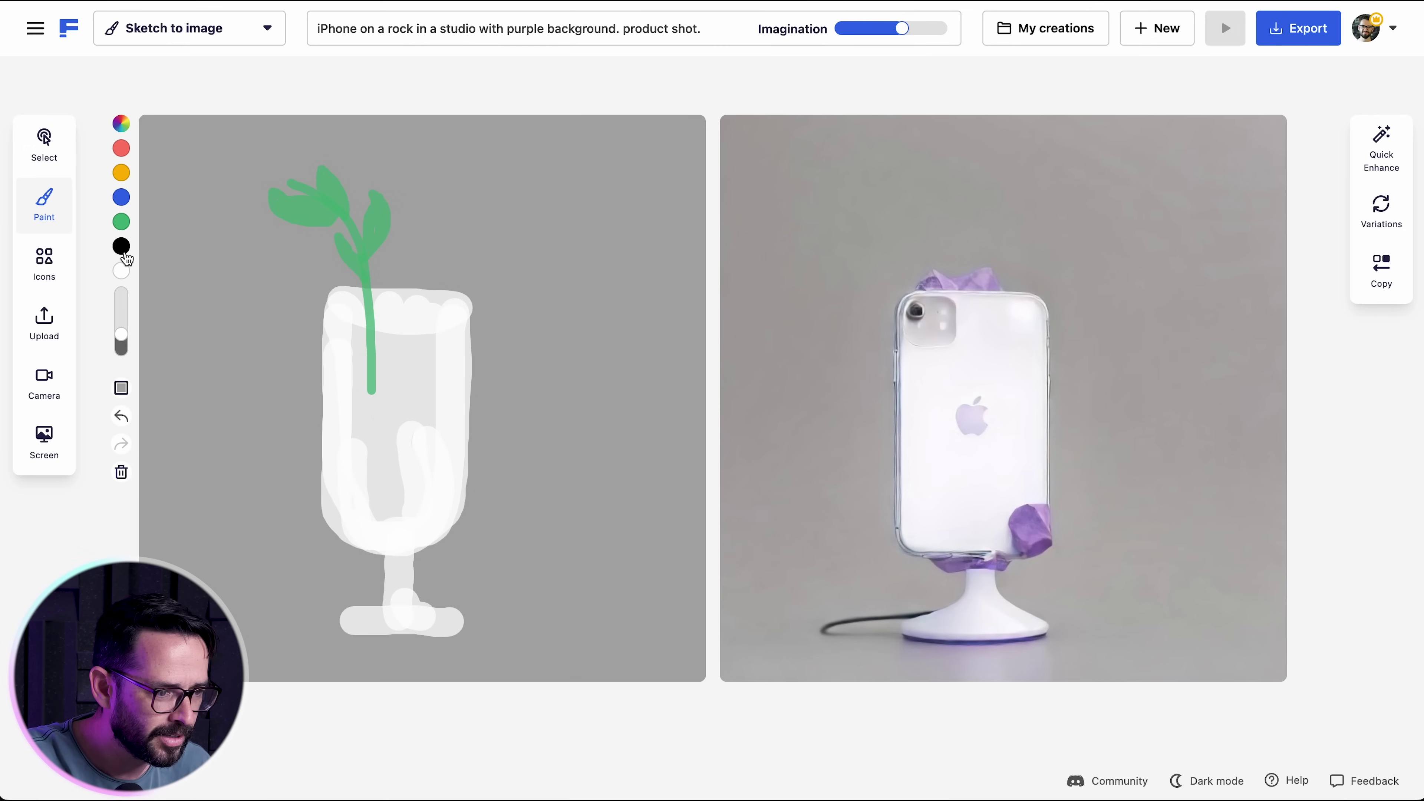
Pick a deep magenta-purple, enlarge the brush, and paint thick strokes across the top and right
{"action": "left_click", "coordinate": [121, 124]}
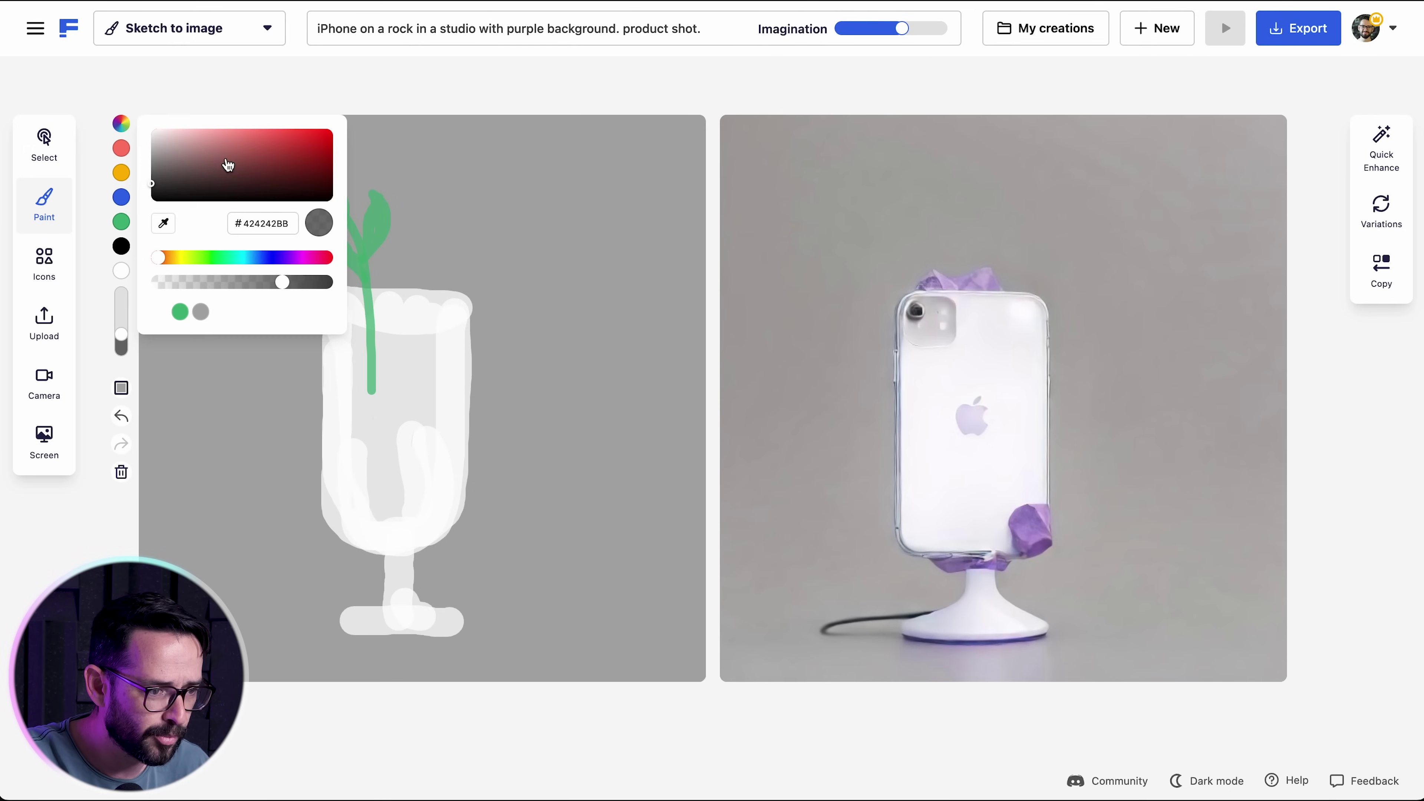
{"action": "left_click_drag", "start_coordinate": [280, 260], "coordinate": [296, 265]}
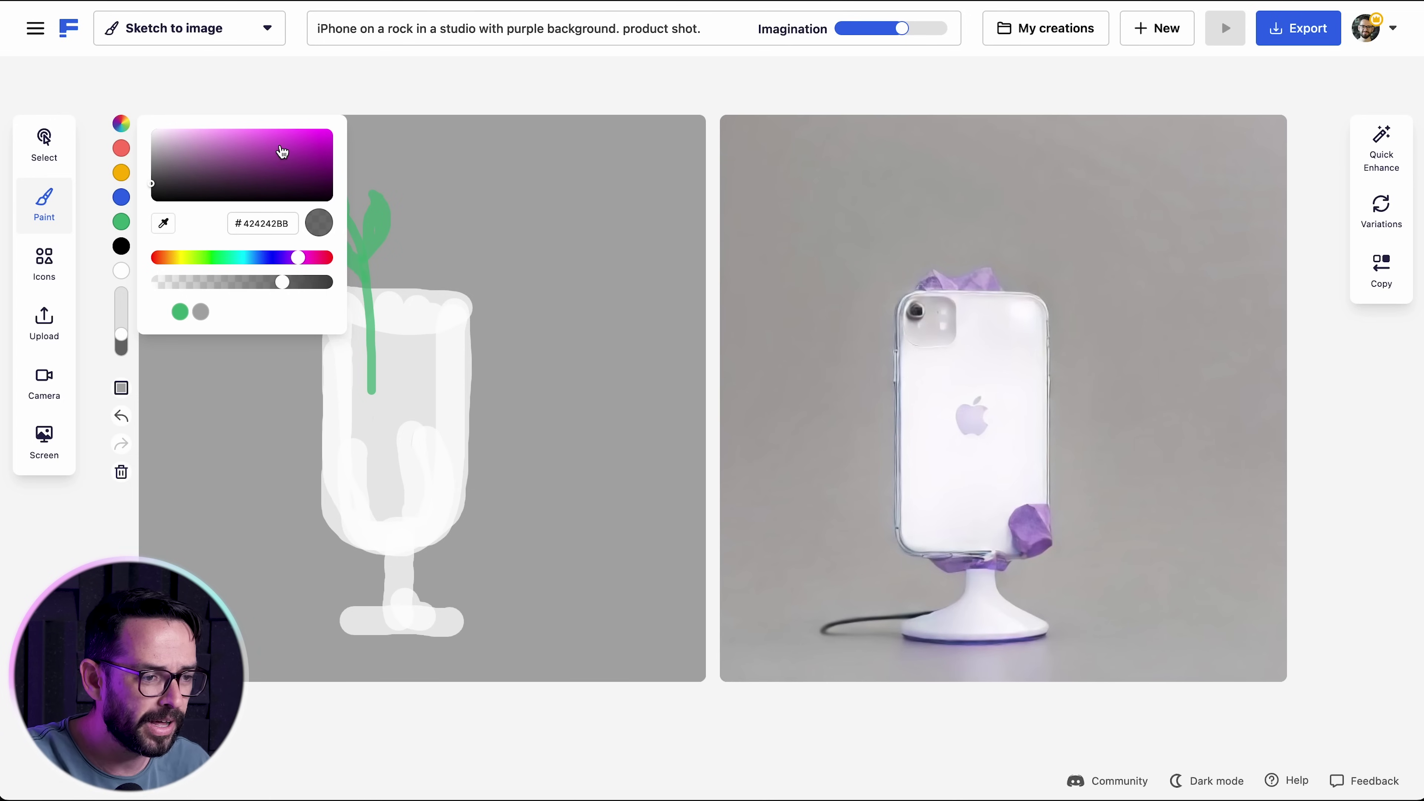
{"action": "left_click_drag", "start_coordinate": [282, 151], "coordinate": [302, 107]}
{"action": "left_click_drag", "start_coordinate": [320, 179], "coordinate": [335, 150]}
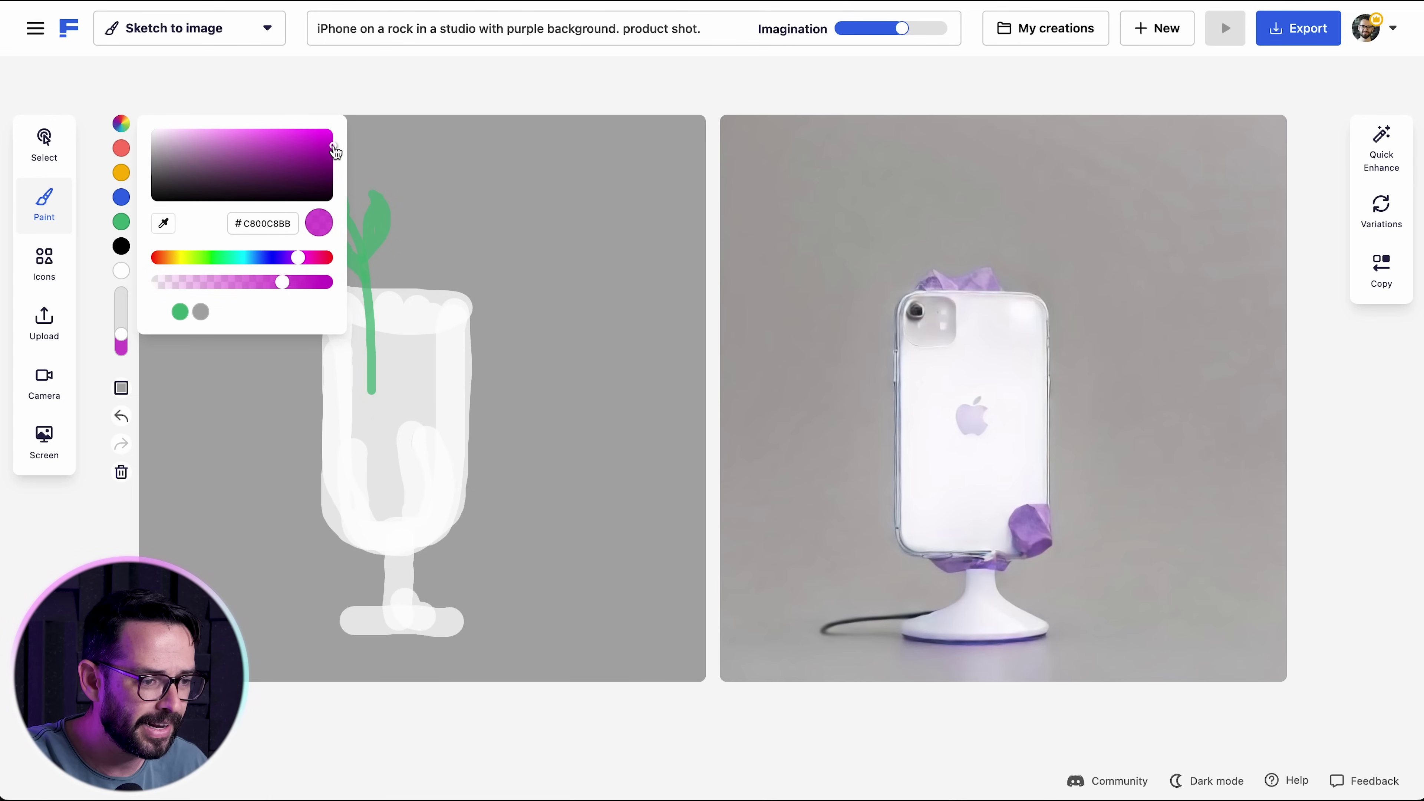
{"action": "left_click_drag", "start_coordinate": [114, 339], "coordinate": [120, 304]}
{"action": "mouse_move", "coordinate": [616, 164]}
{"action": "left_mouse_down"}
{"action": "mouse_move", "coordinate": [302, 182]}
{"action": "mouse_move", "coordinate": [413, 223]}
{"action": "mouse_move", "coordinate": [356, 248]}
{"action": "mouse_move", "coordinate": [223, 212]}
{"action": "left_mouse_up"}
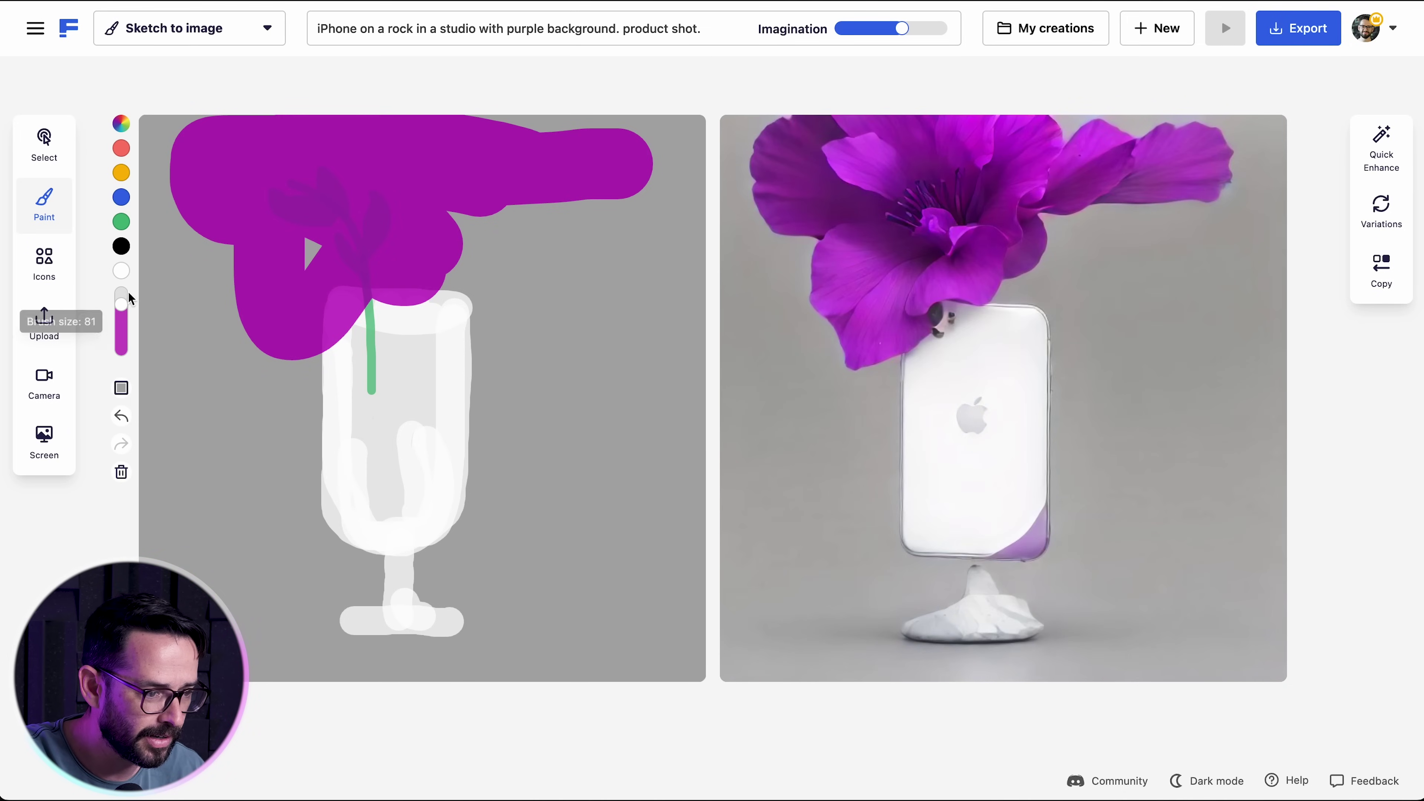
{"action": "left_click_drag", "start_coordinate": [121, 303], "coordinate": [121, 293]}
{"action": "mouse_move", "coordinate": [189, 155]}
{"action": "left_mouse_down"}
{"action": "mouse_move", "coordinate": [690, 143]}
{"action": "mouse_move", "coordinate": [670, 372]}
{"action": "mouse_move", "coordinate": [639, 509]}
{"action": "mouse_move", "coordinate": [621, 209]}
{"action": "mouse_move", "coordinate": [538, 230]}
{"action": "mouse_move", "coordinate": [174, 185]}
{"action": "mouse_move", "coordinate": [497, 258]}
{"action": "mouse_move", "coordinate": [304, 445]}
{"action": "mouse_move", "coordinate": [366, 464]}
{"action": "mouse_move", "coordinate": [151, 236]}
{"action": "mouse_move", "coordinate": [248, 604]}
{"action": "left_mouse_up"}
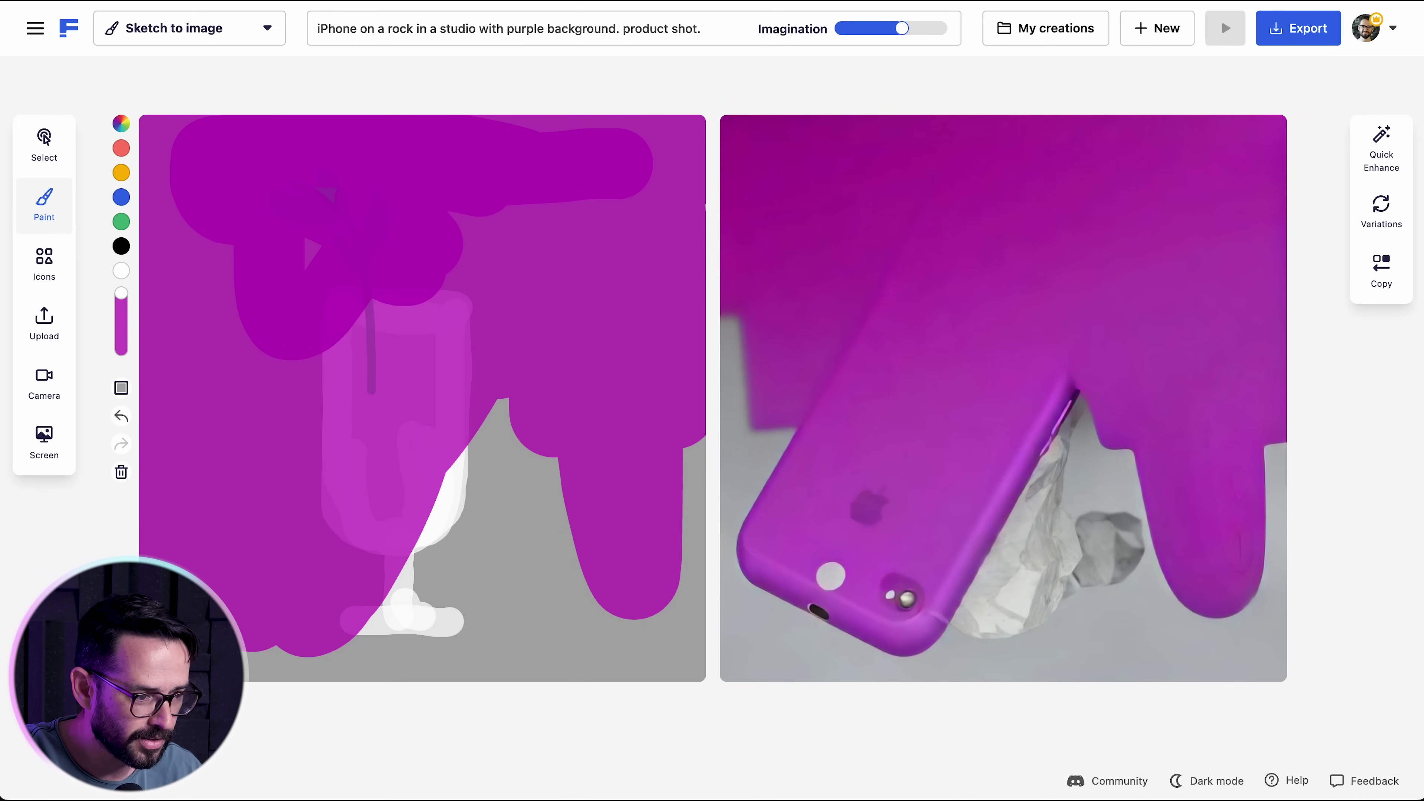
Wipe the old sketch and fill the whole canvas with purple
{"action": "left_click", "coordinate": [121, 473]}
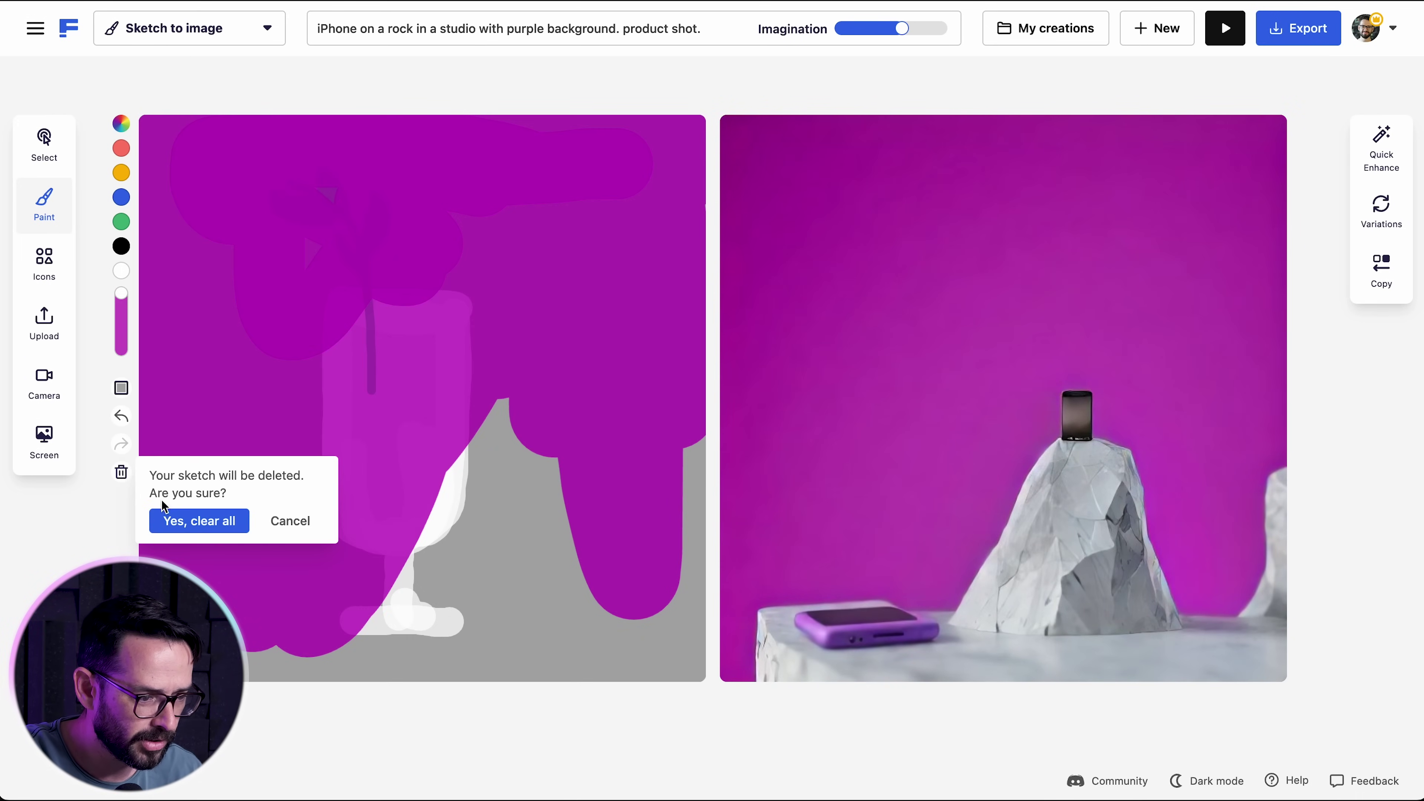
{"action": "left_click", "coordinate": [200, 521]}
{"action": "mouse_move", "coordinate": [193, 295]}
{"action": "left_mouse_down"}
{"action": "mouse_move", "coordinate": [146, 146]}
{"action": "mouse_move", "coordinate": [181, 127]}
{"action": "mouse_move", "coordinate": [172, 560]}
{"action": "mouse_move", "coordinate": [308, 589]}
{"action": "mouse_move", "coordinate": [257, 324]}
{"action": "mouse_move", "coordinate": [321, 404]}
{"action": "mouse_move", "coordinate": [324, 245]}
{"action": "mouse_move", "coordinate": [404, 267]}
{"action": "mouse_move", "coordinate": [437, 59]}
{"action": "mouse_move", "coordinate": [508, 157]}
{"action": "mouse_move", "coordinate": [585, 445]}
{"action": "mouse_move", "coordinate": [623, 82]}
{"action": "mouse_move", "coordinate": [604, 92]}
{"action": "mouse_move", "coordinate": [635, 102]}
{"action": "mouse_move", "coordinate": [684, 261]}
{"action": "mouse_move", "coordinate": [708, 668]}
{"action": "mouse_move", "coordinate": [622, 574]}
{"action": "mouse_move", "coordinate": [623, 744]}
{"action": "mouse_move", "coordinate": [524, 343]}
{"action": "mouse_move", "coordinate": [464, 312]}
{"action": "mouse_move", "coordinate": [340, 435]}
{"action": "mouse_move", "coordinate": [414, 591]}
{"action": "mouse_move", "coordinate": [407, 579]}
{"action": "mouse_move", "coordinate": [375, 766]}
{"action": "mouse_move", "coordinate": [224, 628]}
{"action": "mouse_move", "coordinate": [241, 717]}
{"action": "left_mouse_up"}
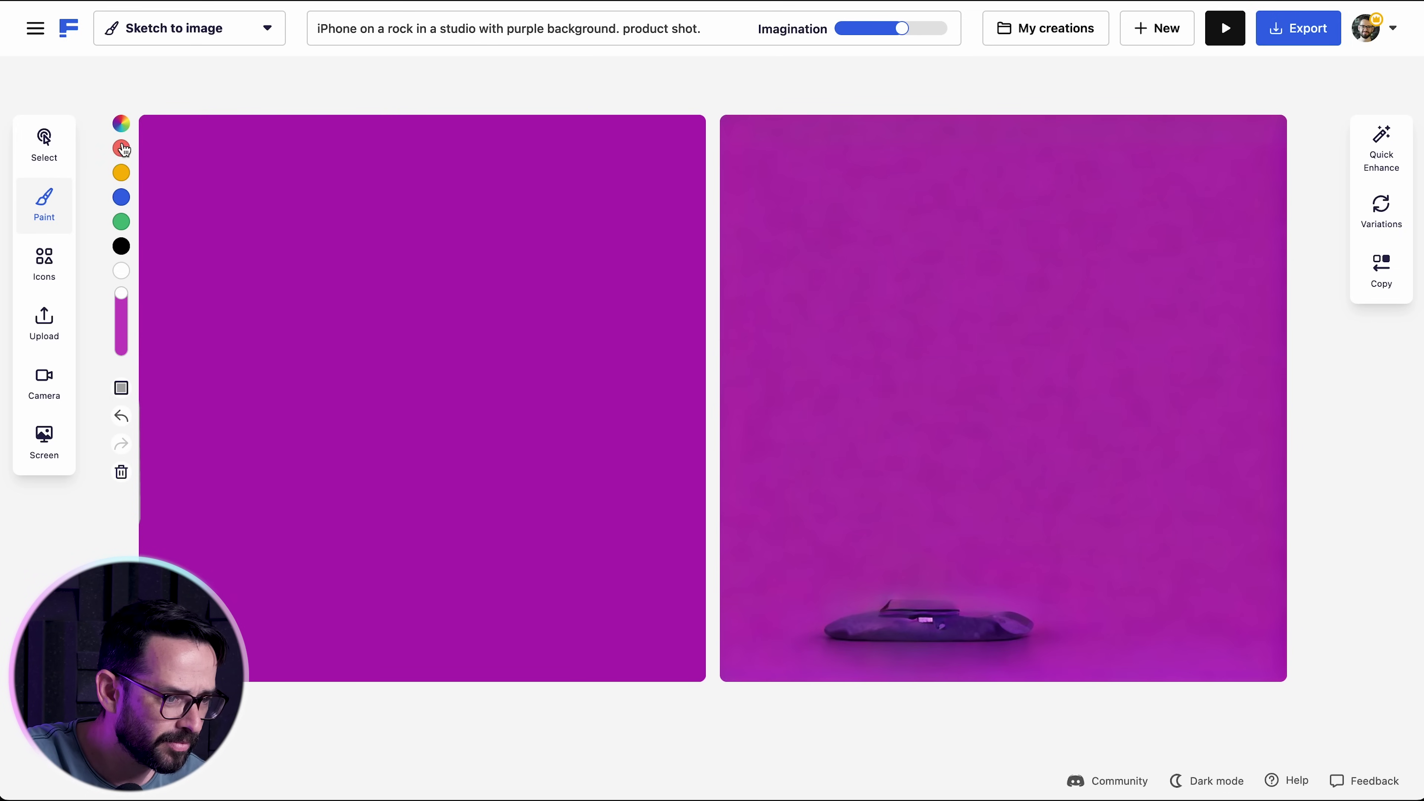
Choose a dark brown paint colour in the custom colour picker
{"action": "left_click", "coordinate": [121, 123]}
{"action": "left_click", "coordinate": [263, 258]}
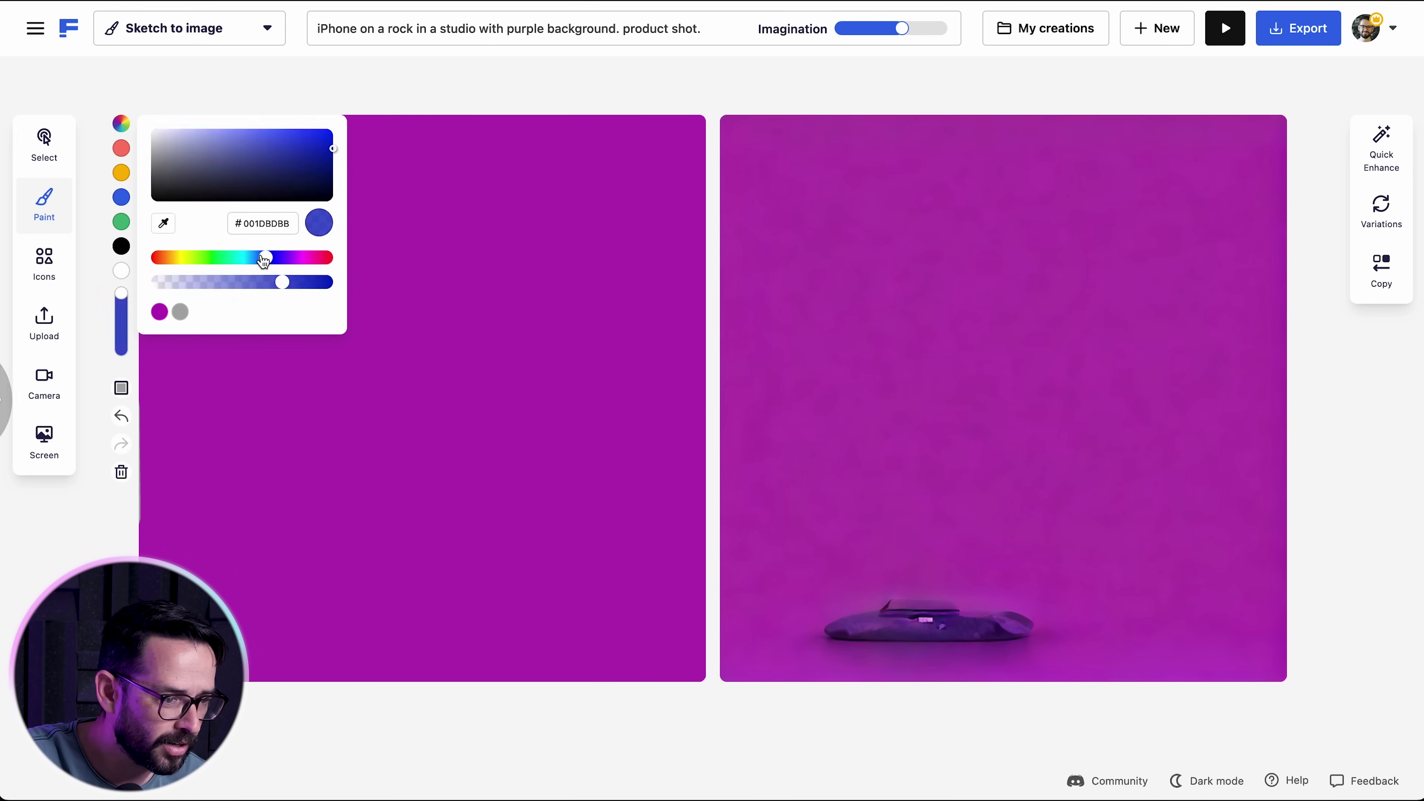
{"action": "left_click_drag", "start_coordinate": [264, 258], "coordinate": [171, 258]}
{"action": "left_click", "coordinate": [318, 158]}
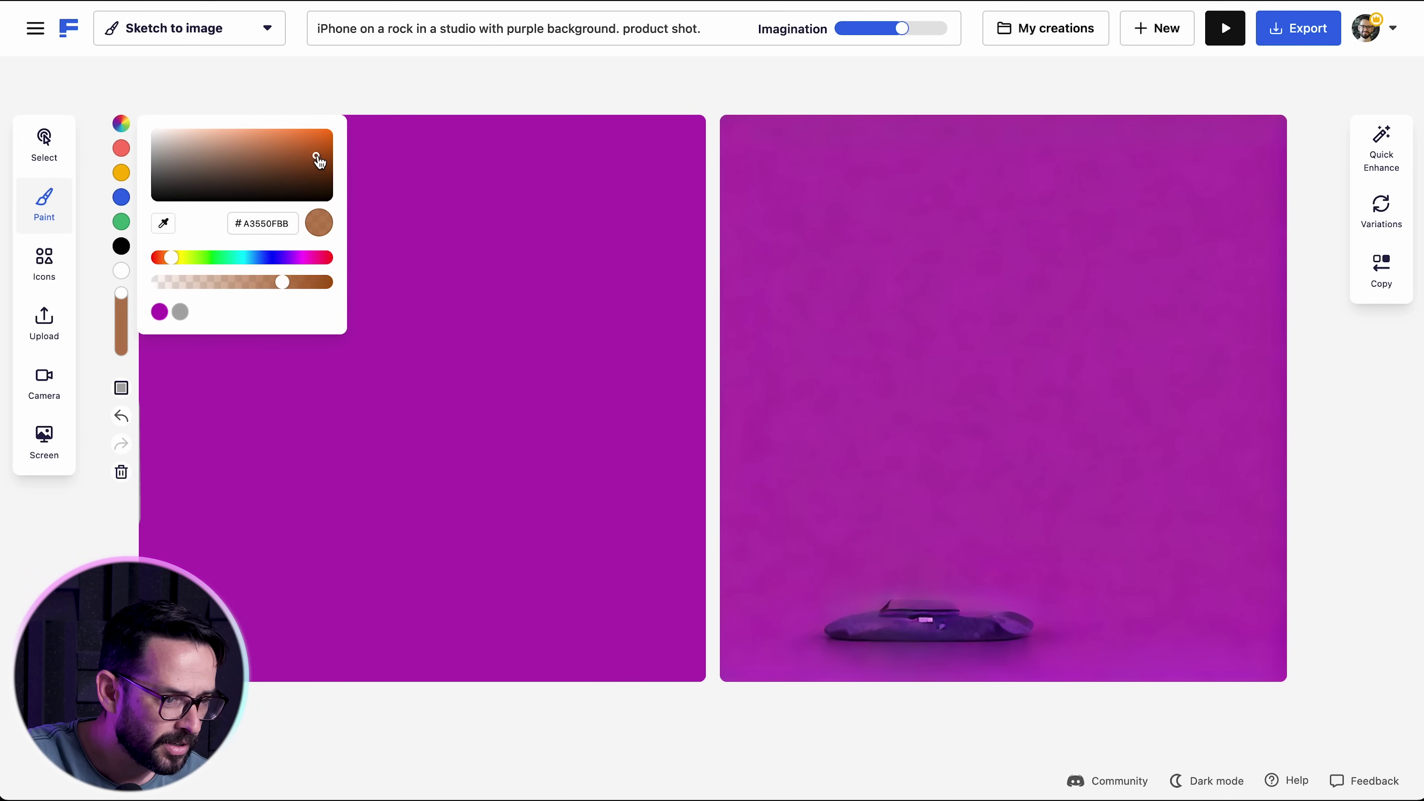
{"action": "left_click", "coordinate": [123, 293]}
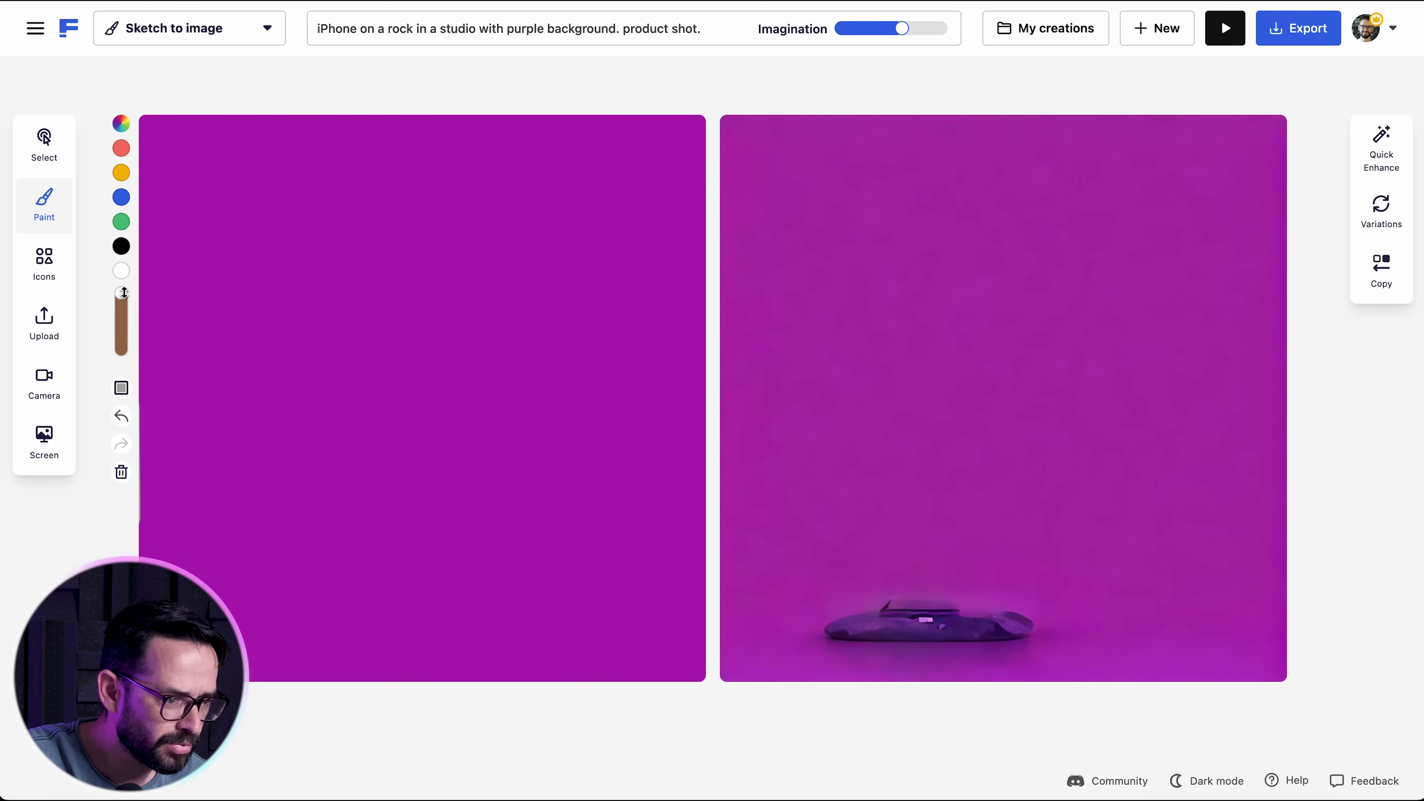
With a smaller brush, paint a brown rock mound along the bottom of the canvas
{"action": "left_click_drag", "start_coordinate": [123, 293], "coordinate": [121, 336]}
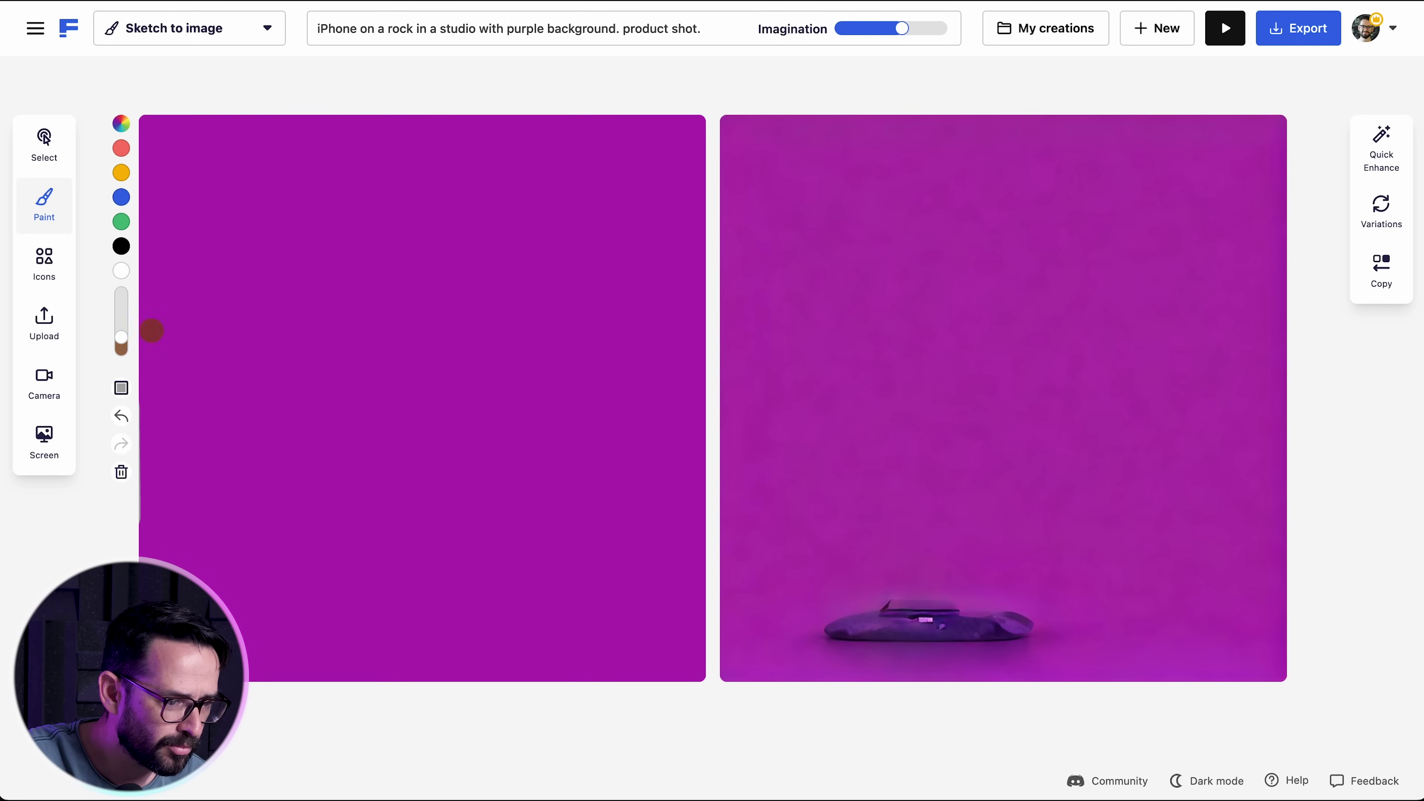
{"action": "mouse_move", "coordinate": [553, 678]}
{"action": "left_mouse_down"}
{"action": "mouse_move", "coordinate": [491, 552]}
{"action": "mouse_move", "coordinate": [409, 547]}
{"action": "mouse_move", "coordinate": [327, 696]}
{"action": "left_mouse_up"}
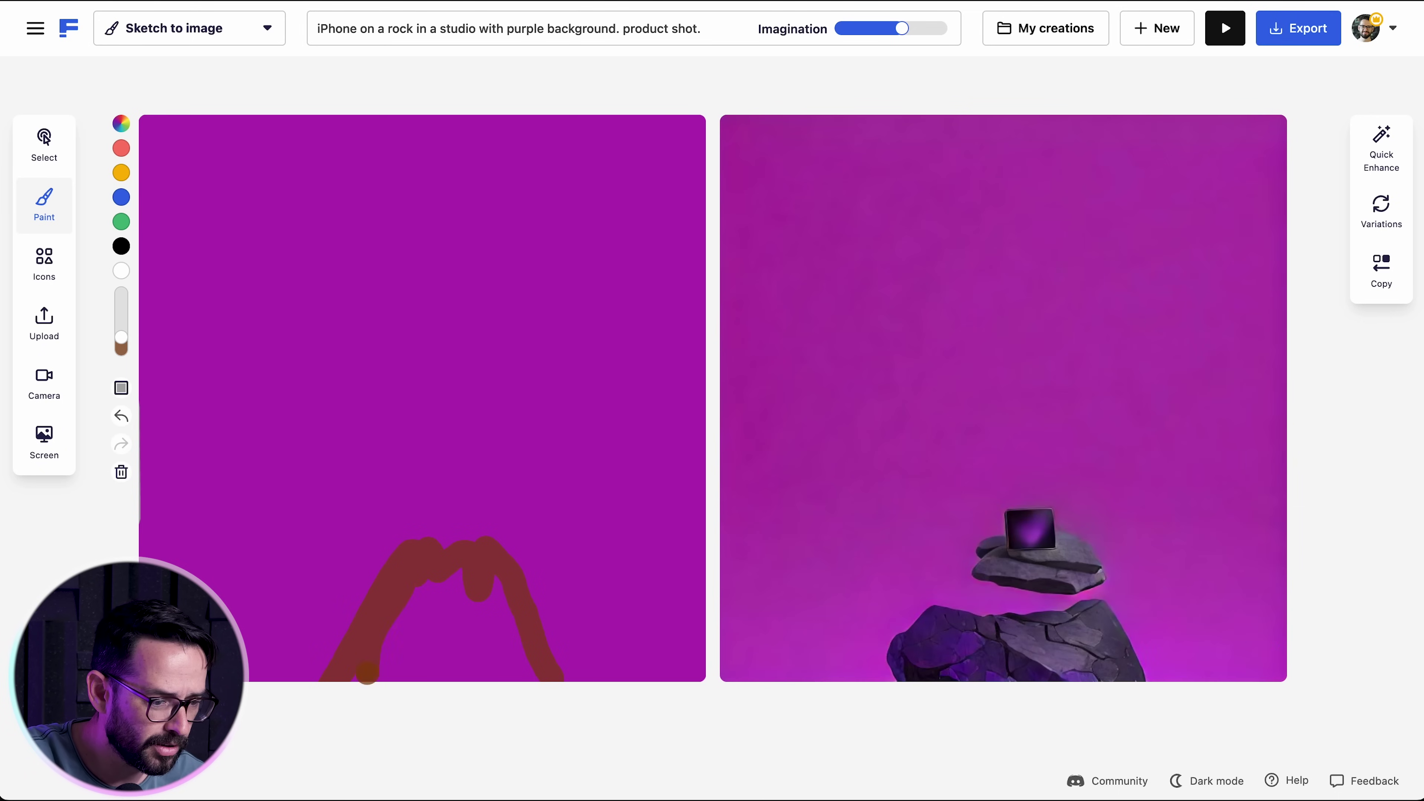
{"action": "mouse_move", "coordinate": [426, 653]}
{"action": "left_mouse_down"}
{"action": "mouse_move", "coordinate": [521, 679]}
{"action": "mouse_move", "coordinate": [499, 538]}
{"action": "mouse_move", "coordinate": [415, 634]}
{"action": "mouse_move", "coordinate": [439, 646]}
{"action": "left_mouse_up"}
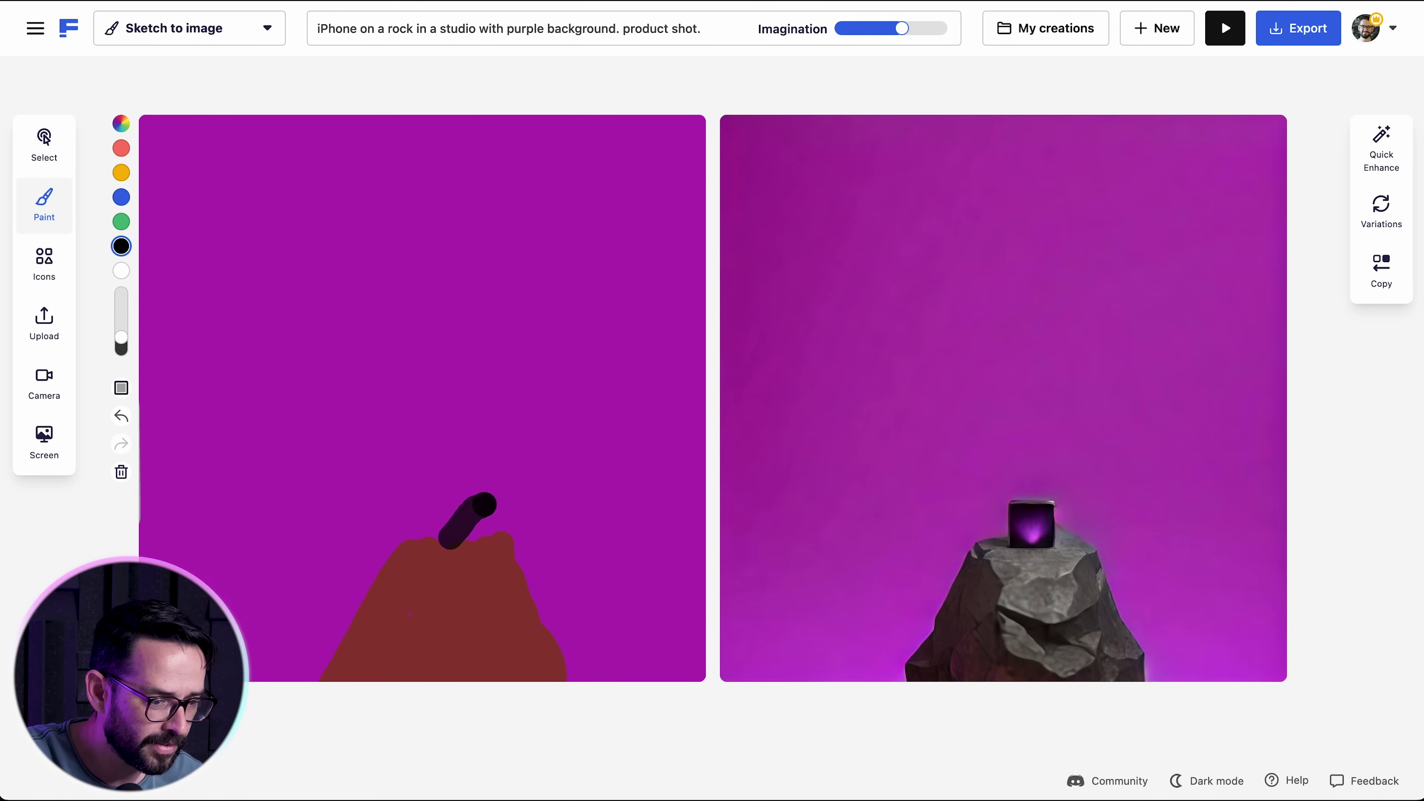
Paint a solid dark phone shape tilting up from the rock
{"action": "mouse_move", "coordinate": [451, 539]}
{"action": "left_mouse_down"}
{"action": "mouse_move", "coordinate": [364, 432]}
{"action": "mouse_move", "coordinate": [405, 395]}
{"action": "mouse_move", "coordinate": [429, 407]}
{"action": "mouse_move", "coordinate": [473, 482]}
{"action": "mouse_move", "coordinate": [414, 429]}
{"action": "left_mouse_up"}
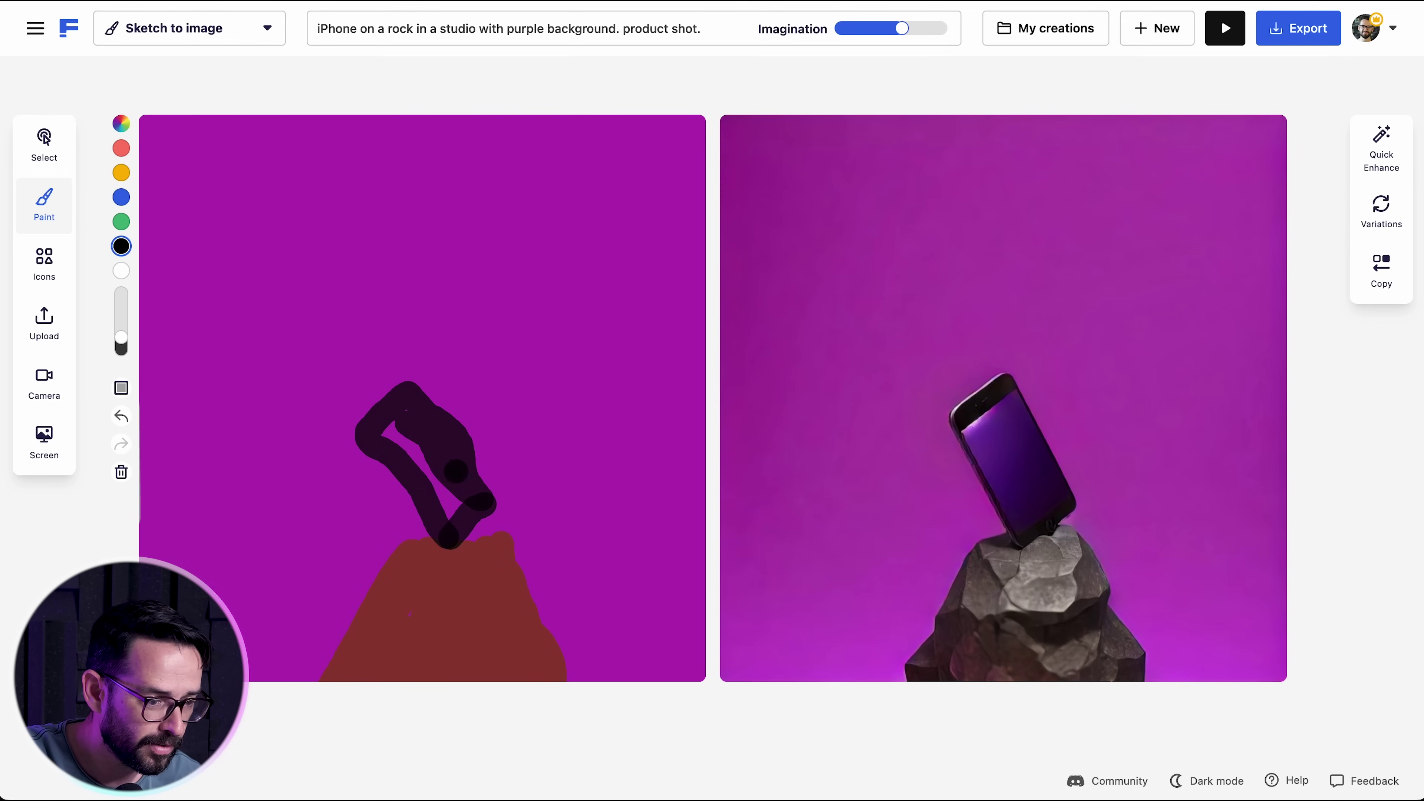
{"action": "mouse_move", "coordinate": [456, 472]}
{"action": "left_mouse_down"}
{"action": "mouse_move", "coordinate": [455, 504]}
{"action": "mouse_move", "coordinate": [396, 443]}
{"action": "mouse_move", "coordinate": [446, 527]}
{"action": "left_mouse_up"}
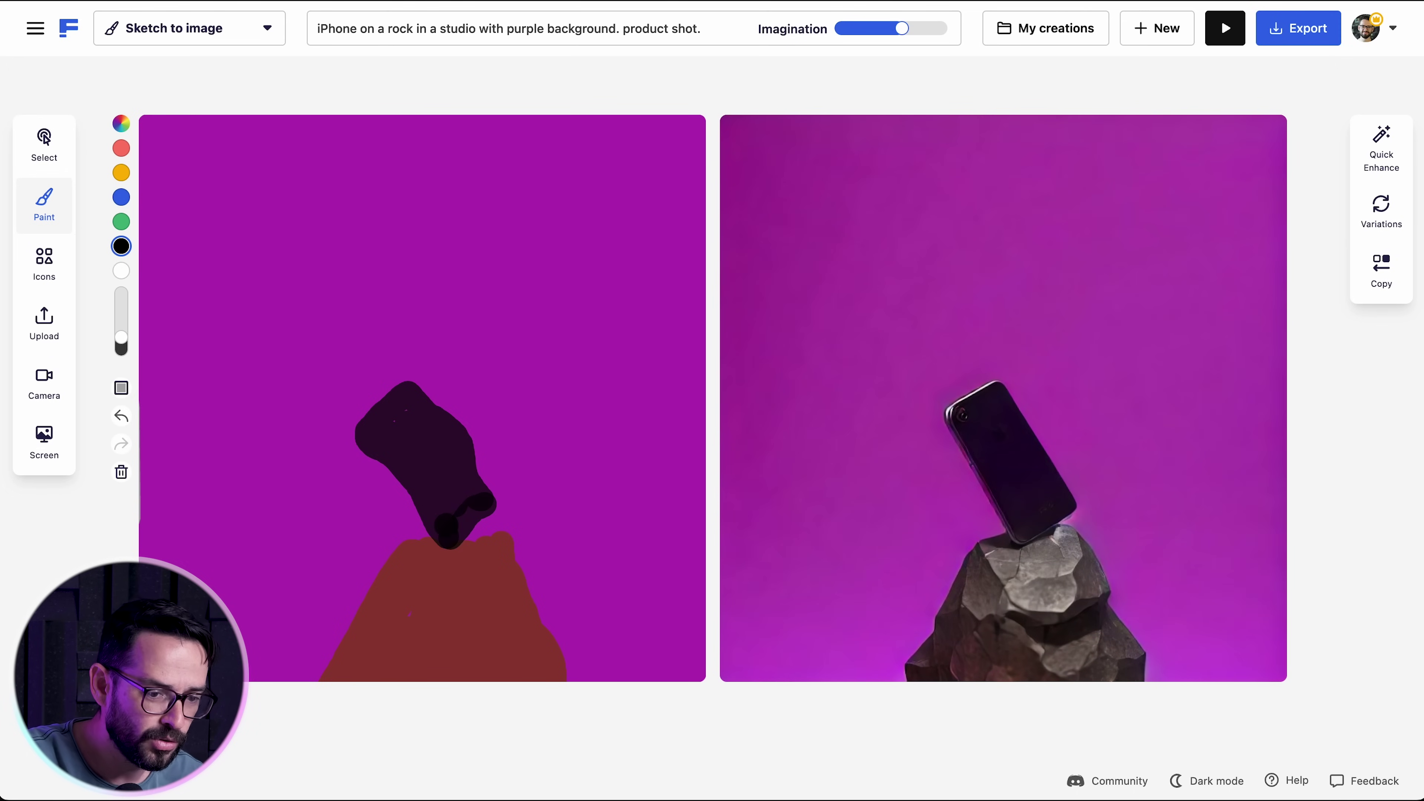
{"action": "mouse_move", "coordinate": [958, 583]}
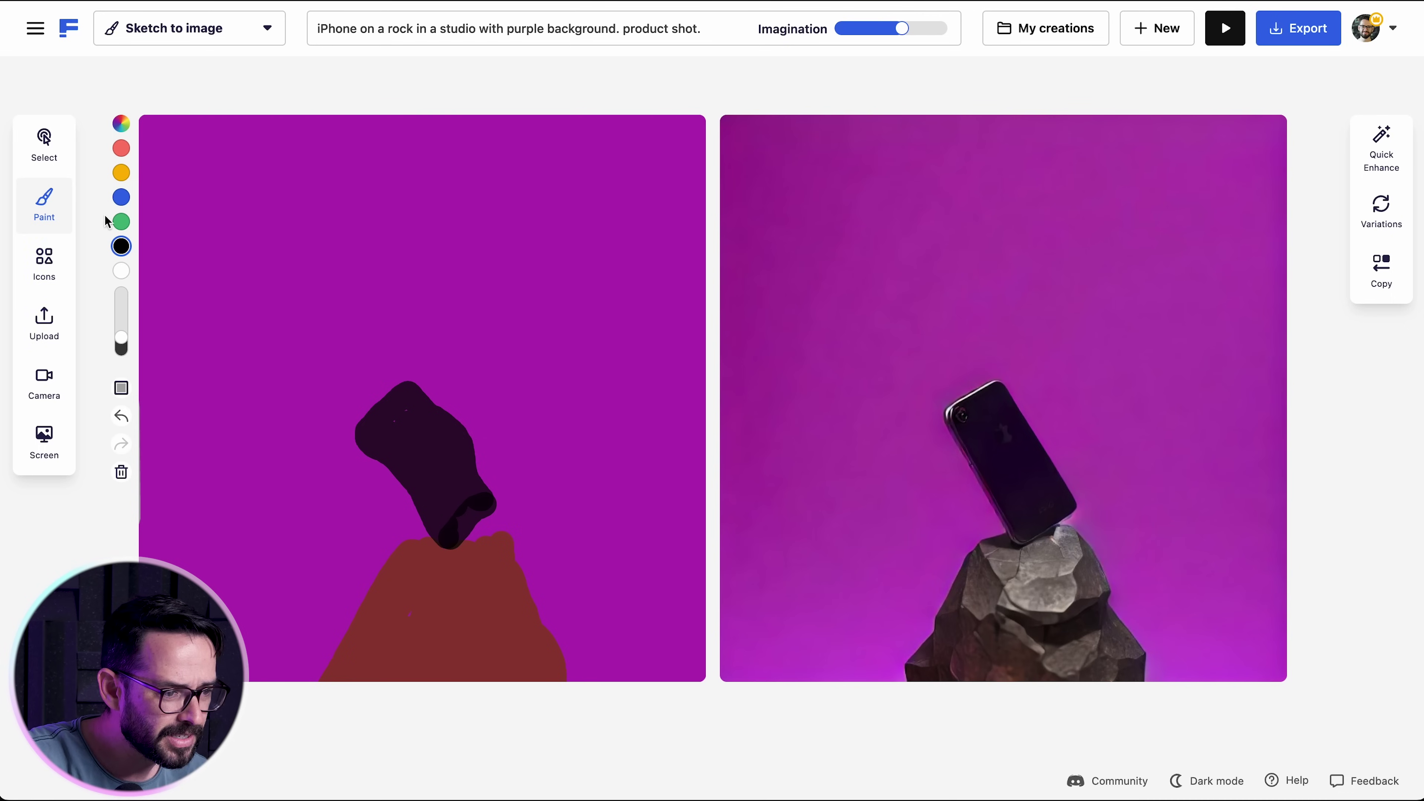
With the smallest green brush, dab moss-like strands and dots across the brown rock
{"action": "left_click", "coordinate": [121, 221]}
{"action": "left_click_drag", "start_coordinate": [121, 336], "coordinate": [121, 369]}
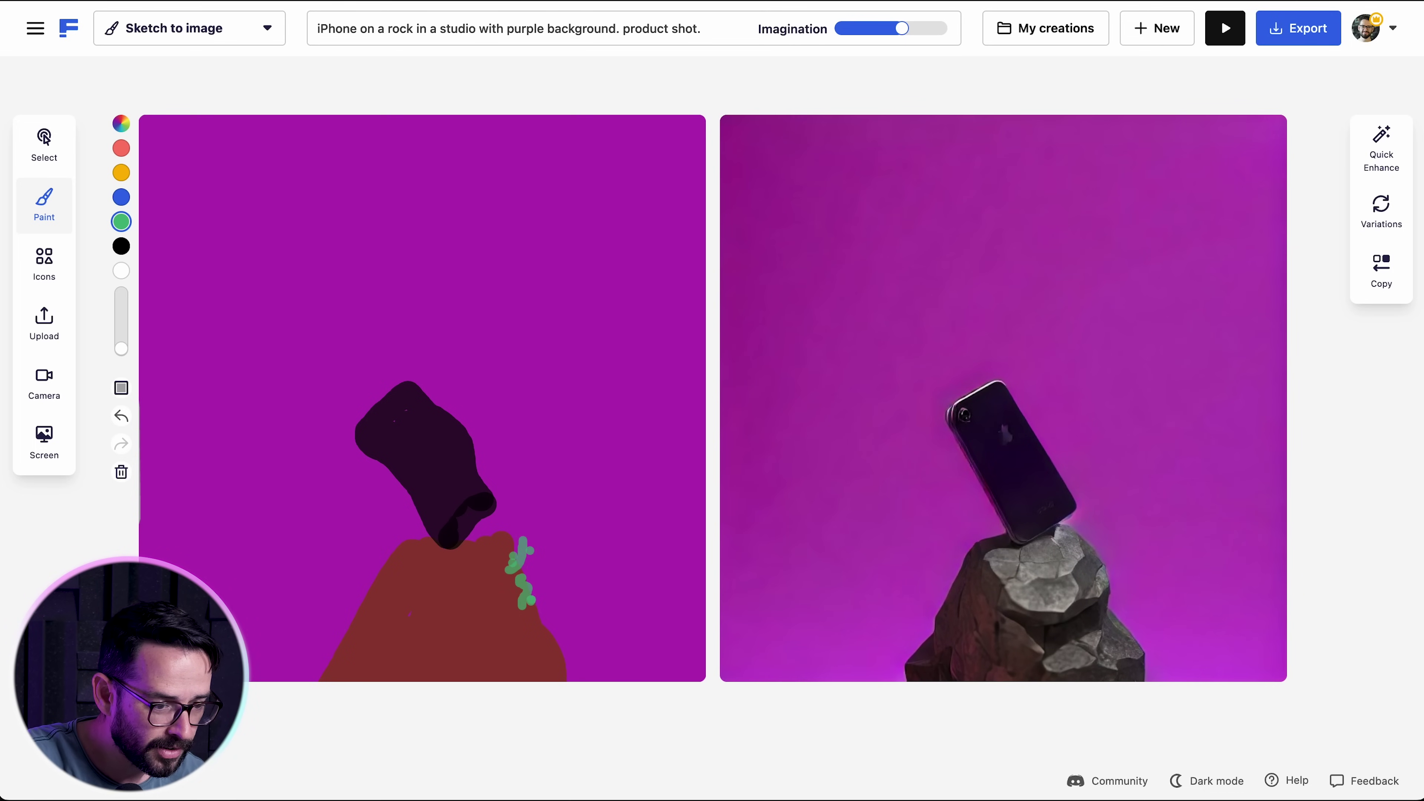
{"action": "mouse_move", "coordinate": [391, 605]}
{"action": "left_mouse_down"}
{"action": "mouse_move", "coordinate": [366, 539]}
{"action": "mouse_move", "coordinate": [392, 554]}
{"action": "left_mouse_up"}
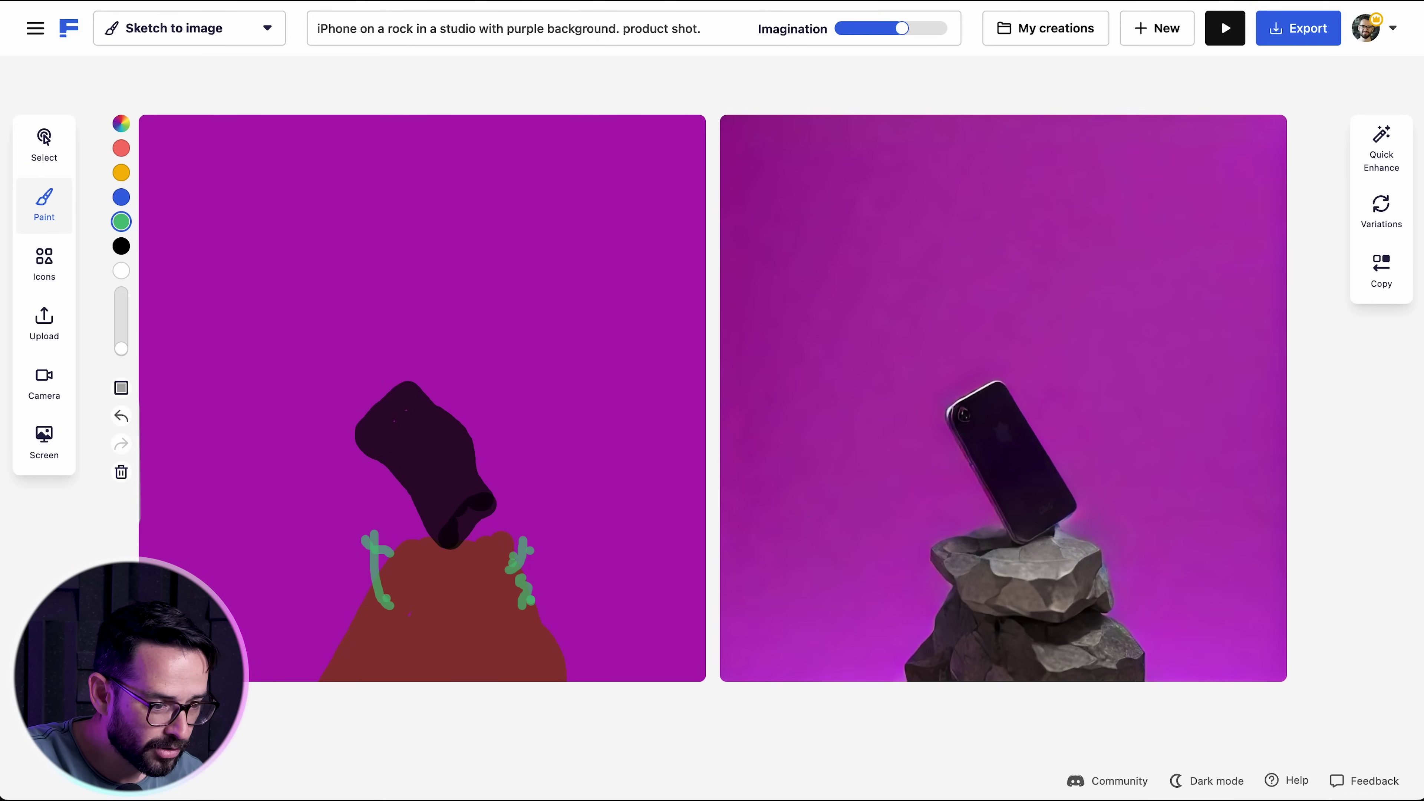
{"action": "left_click", "coordinate": [377, 656]}
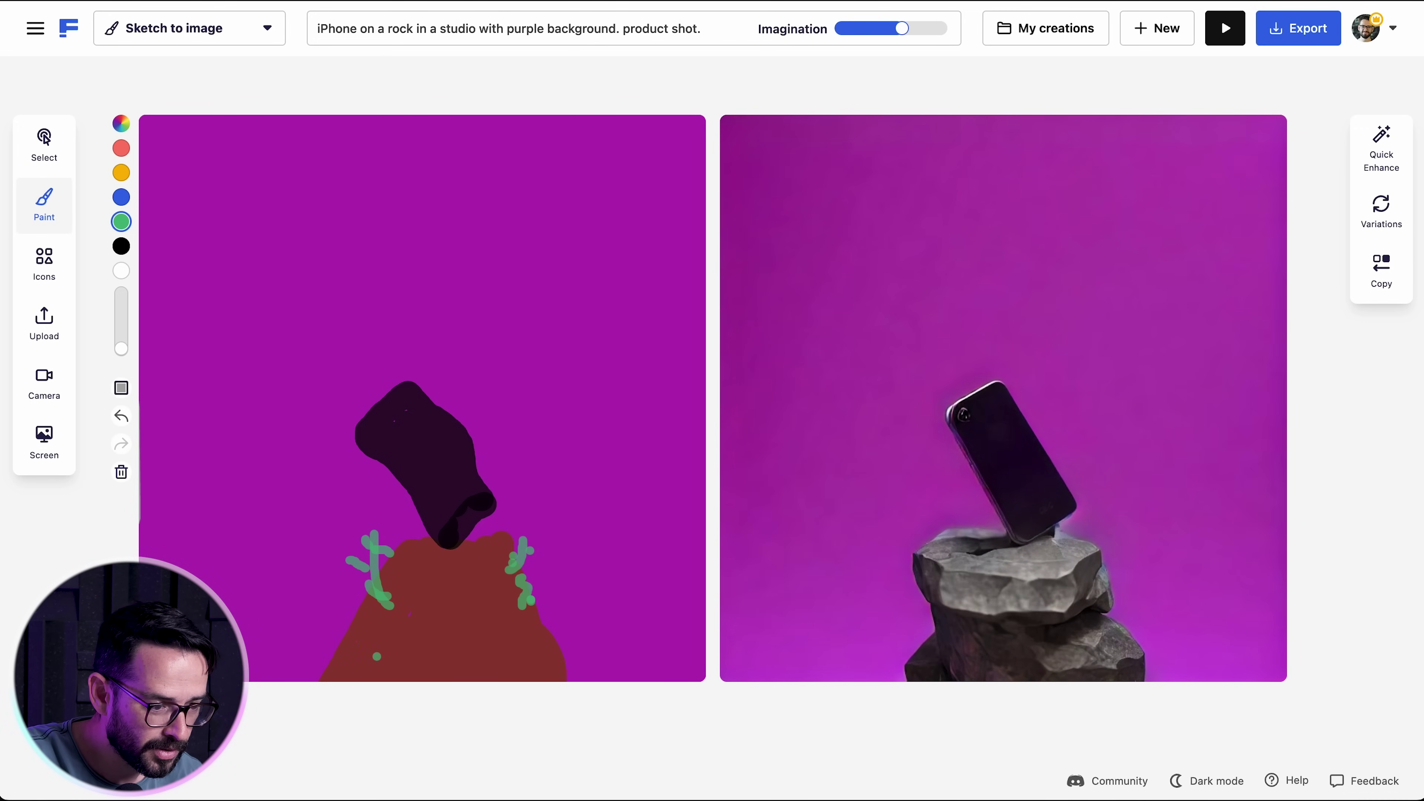
{"action": "left_click", "coordinate": [437, 636]}
{"action": "left_click", "coordinate": [477, 638]}
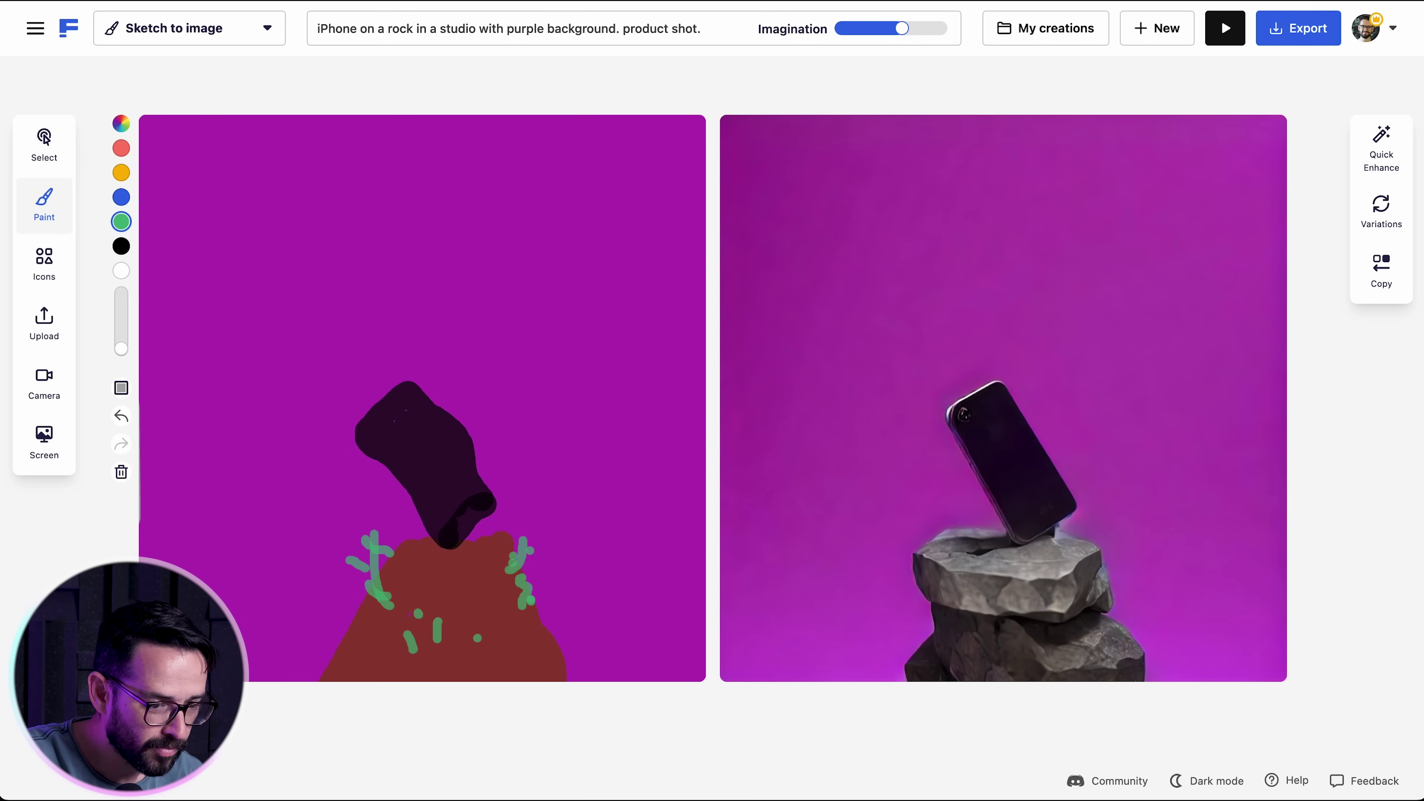
{"action": "mouse_move", "coordinate": [530, 633]}
{"action": "left_mouse_down"}
{"action": "mouse_move", "coordinate": [519, 645]}
{"action": "mouse_move", "coordinate": [570, 649]}
{"action": "mouse_move", "coordinate": [530, 633]}
{"action": "left_mouse_up"}
{"action": "mouse_move", "coordinate": [486, 588]}
{"action": "left_mouse_down"}
{"action": "mouse_move", "coordinate": [464, 566]}
{"action": "mouse_move", "coordinate": [397, 575]}
{"action": "left_mouse_up"}
{"action": "left_click", "coordinate": [366, 619]}
{"action": "mouse_move", "coordinate": [336, 615]}
{"action": "left_mouse_down"}
{"action": "mouse_move", "coordinate": [368, 622]}
{"action": "mouse_move", "coordinate": [331, 679]}
{"action": "left_mouse_up"}
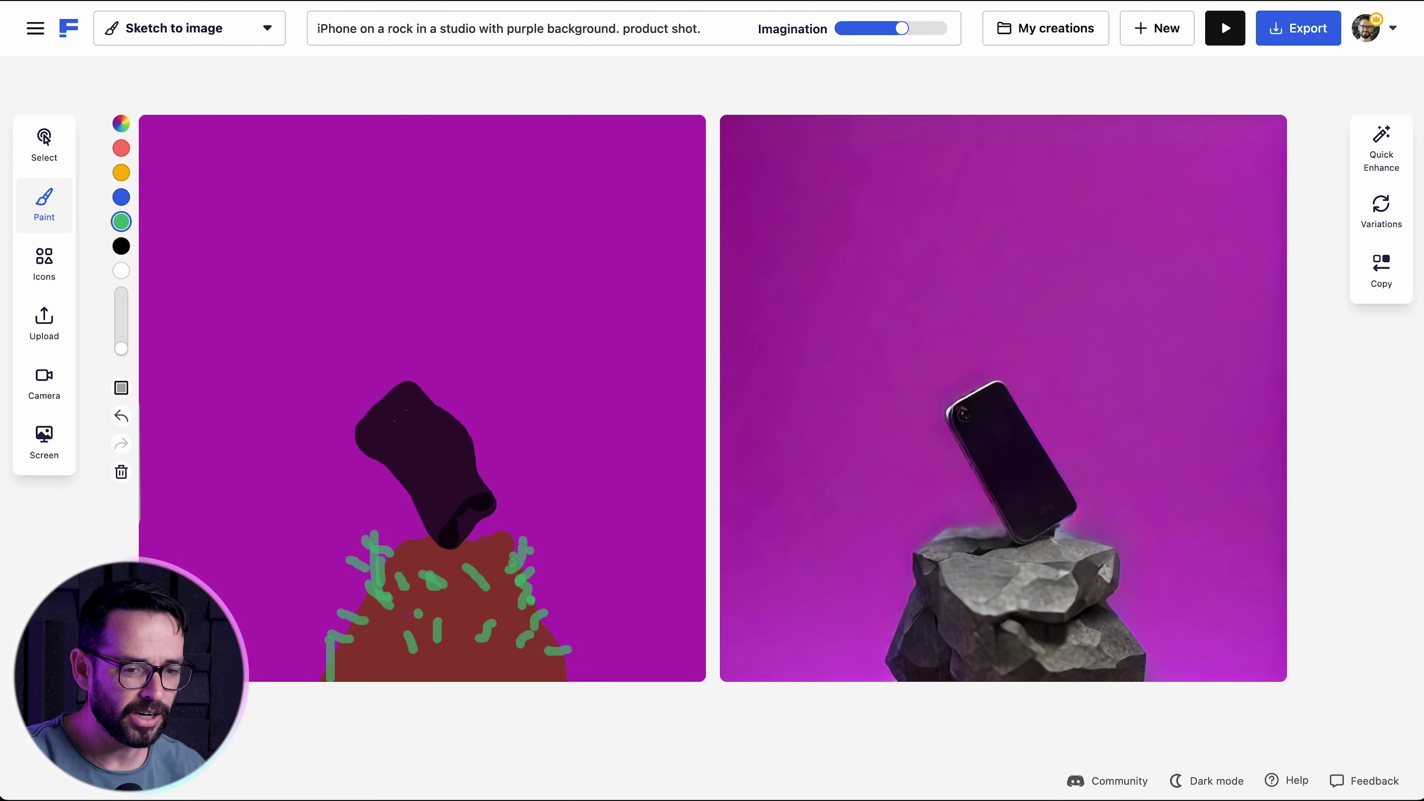
{"action": "mouse_move", "coordinate": [978, 591]}
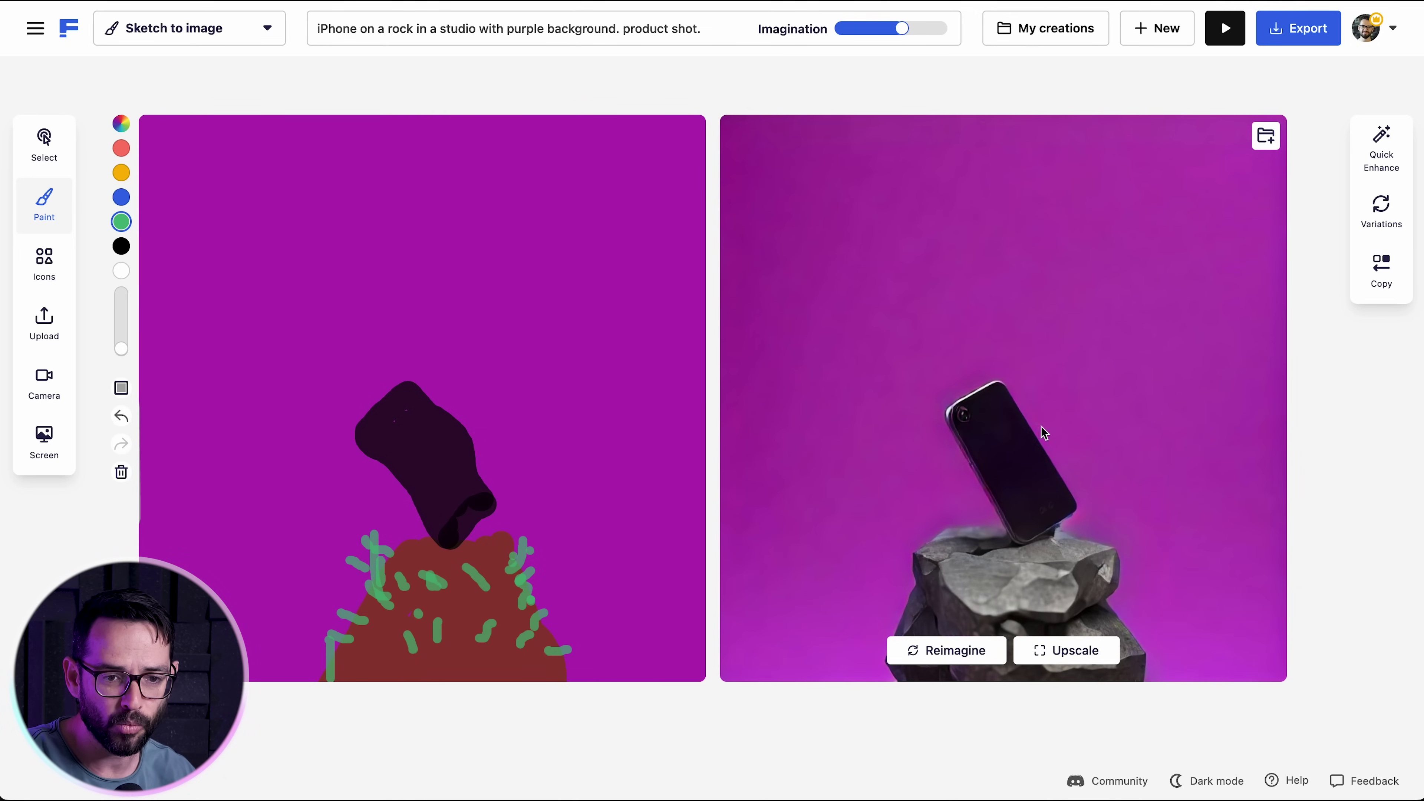
Generate variations and use the one showing the tilted dark phone on grey rock
{"action": "left_click", "coordinate": [1382, 211]}
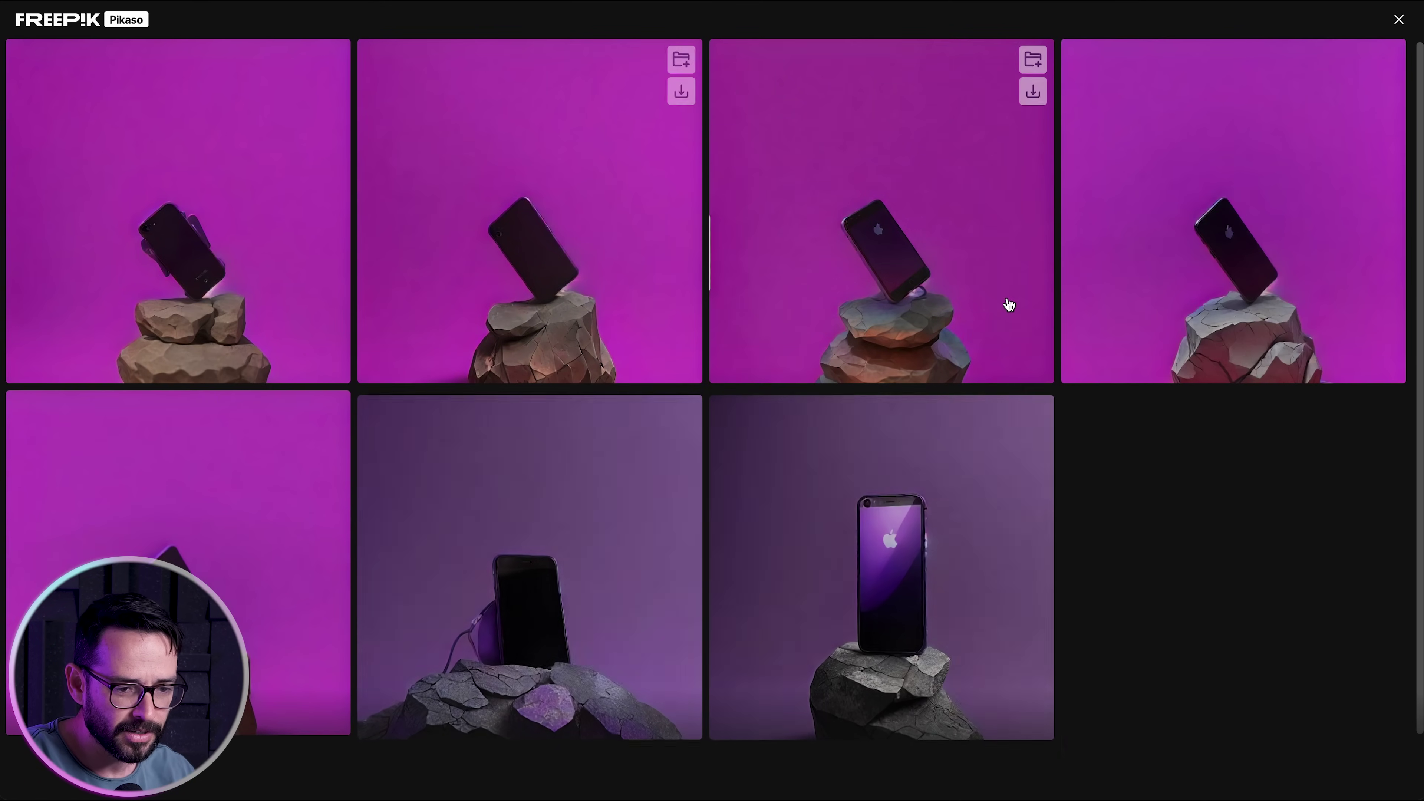
{"action": "scroll", "coordinate": [194, 506], "scroll_direction": "down", "scroll_amount": 5}
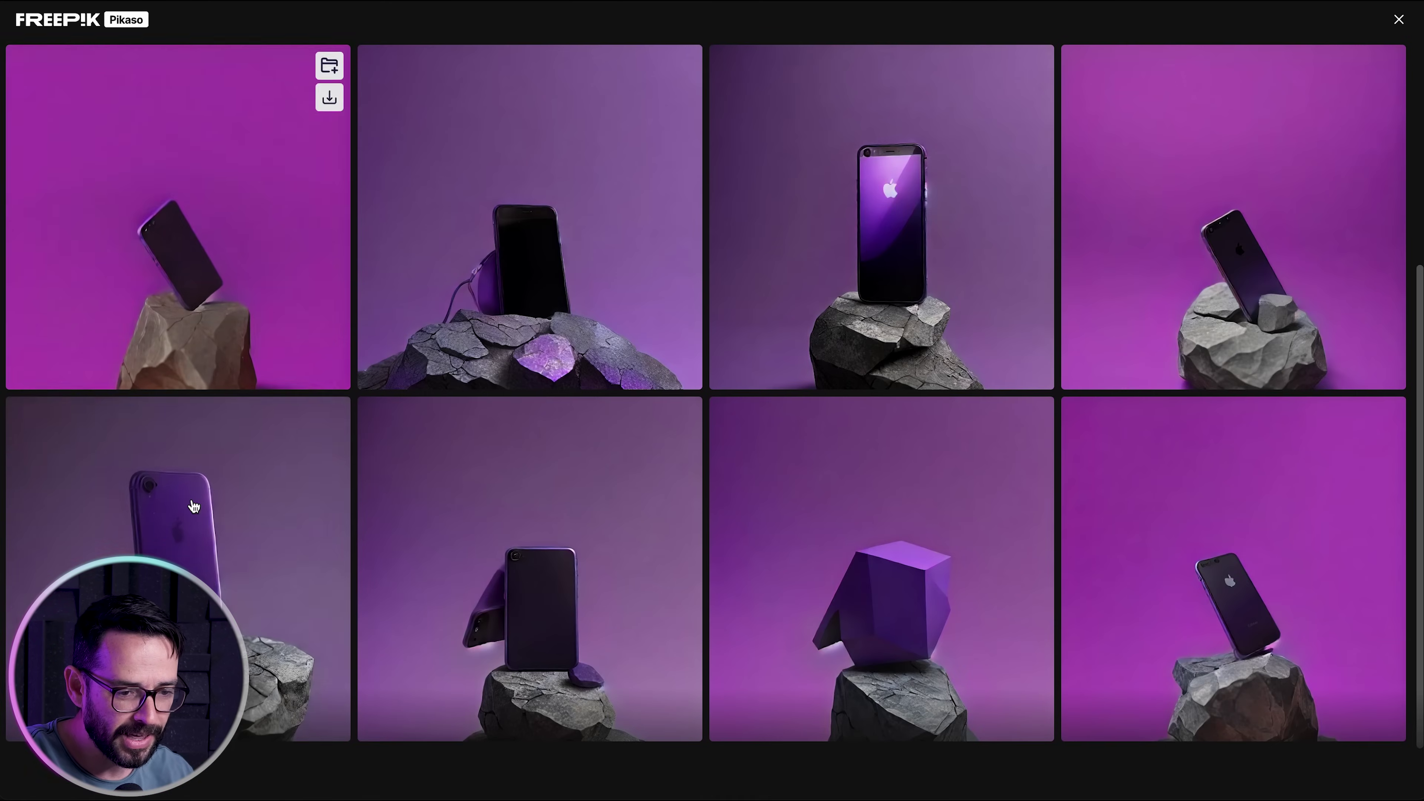
{"action": "left_click", "coordinate": [1199, 564]}
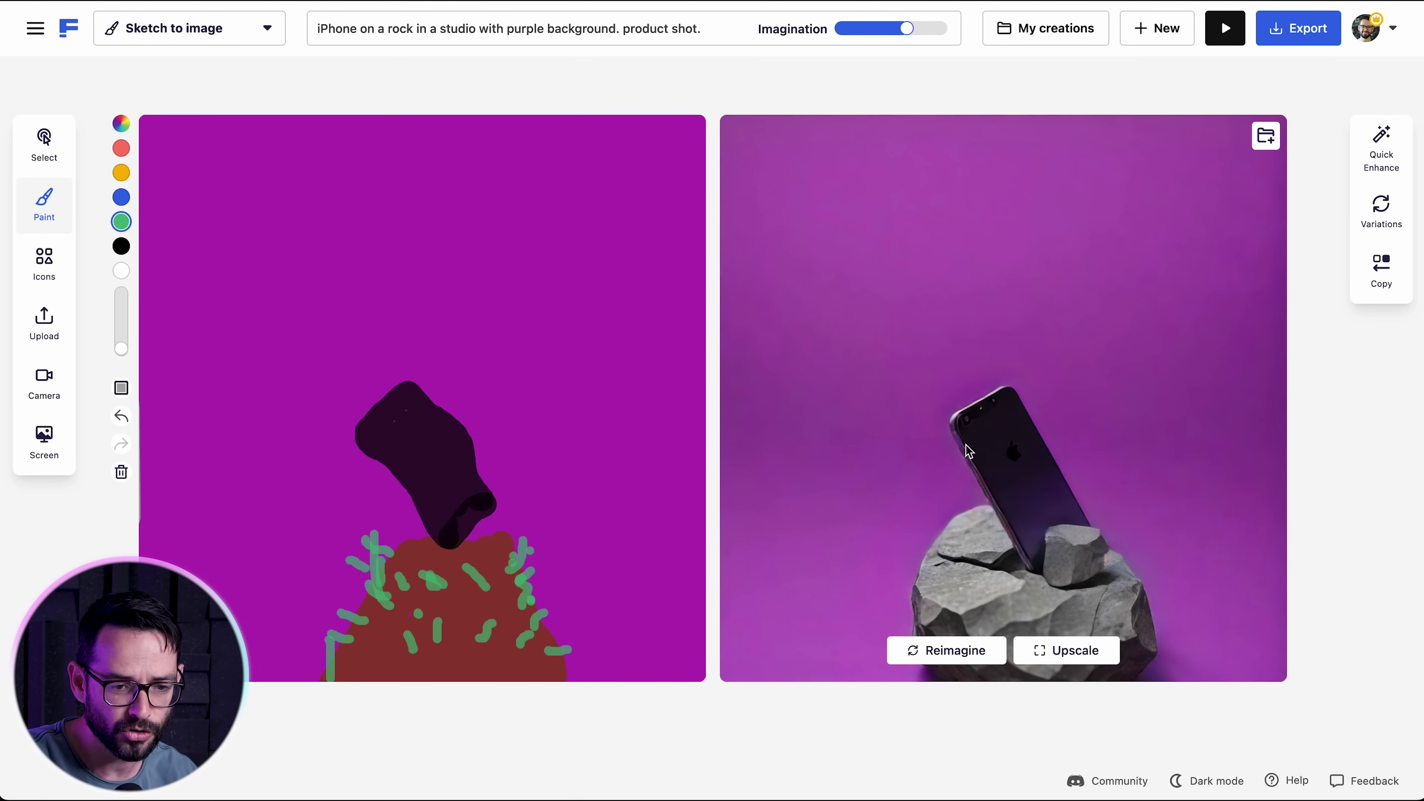